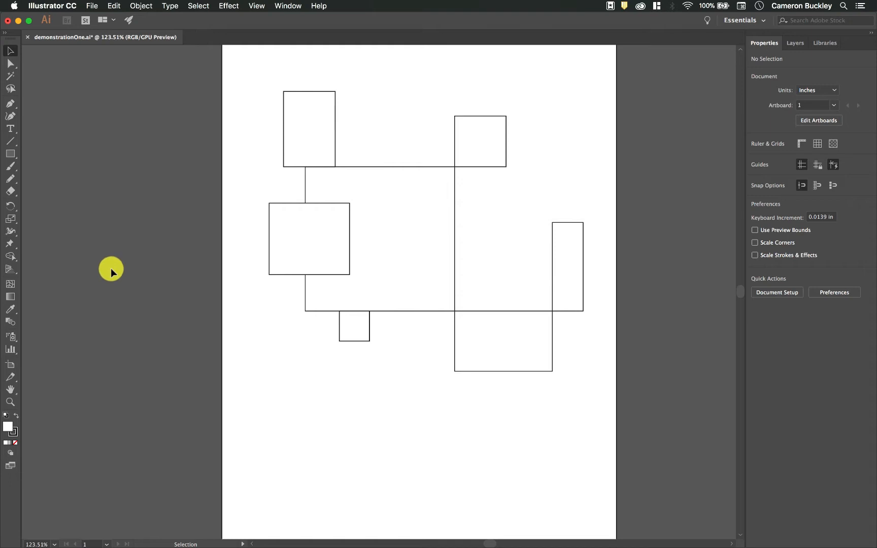
Apply the default white-to-black gradient fill to the large rectangle on the artboard's left side with the Gradient tool.
{"action": "left_click", "coordinate": [11, 298]}
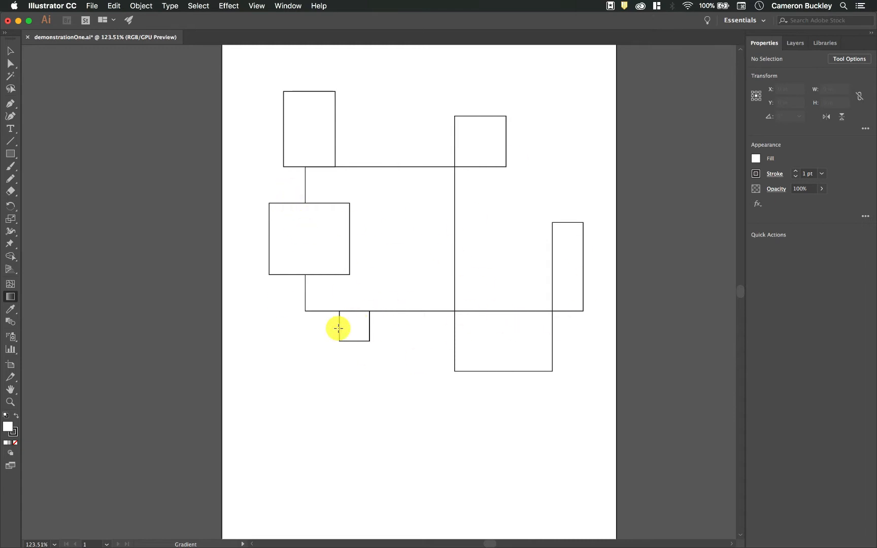
{"action": "left_click", "coordinate": [270, 241]}
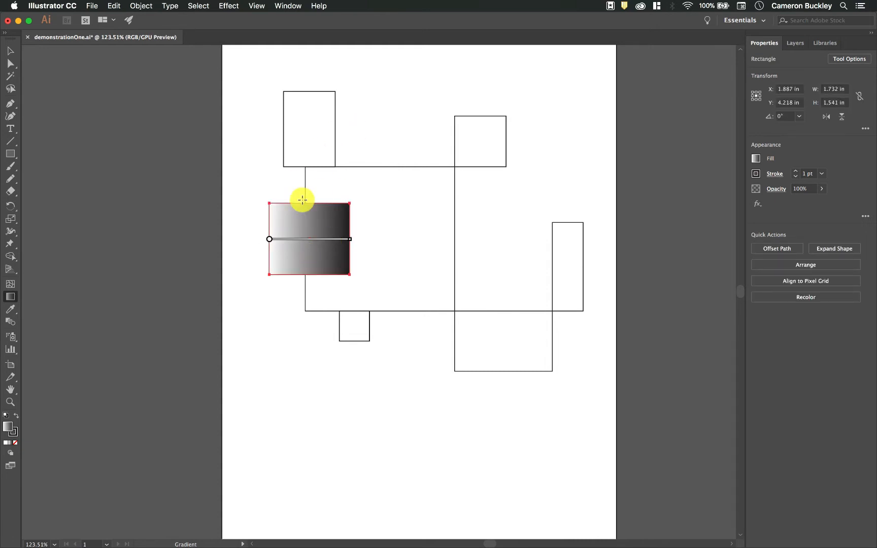
{"action": "mouse_move", "coordinate": [284, 235]}
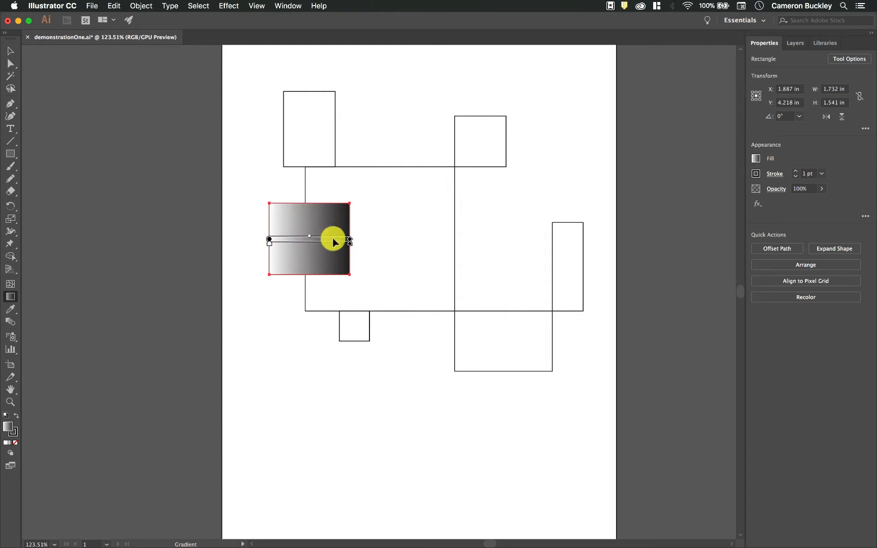
{"action": "left_click", "coordinate": [756, 161]}
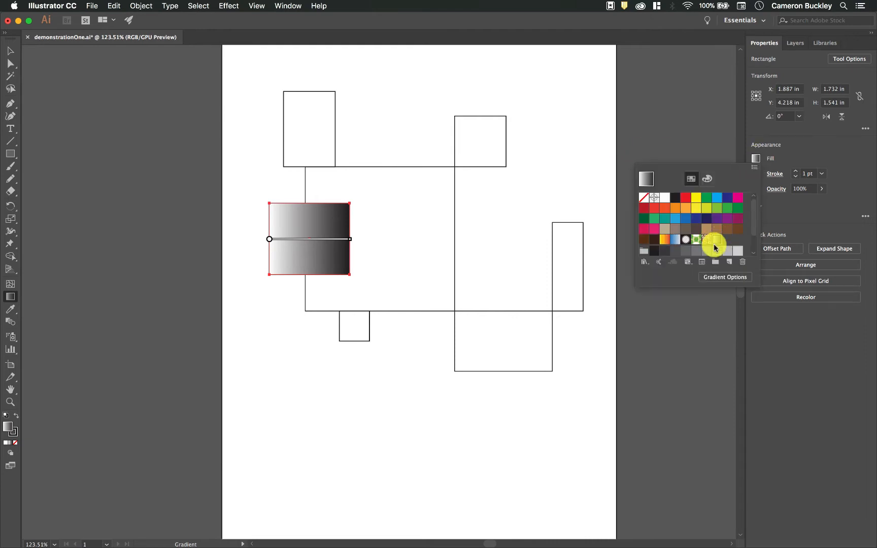
{"action": "left_click", "coordinate": [719, 278]}
{"action": "left_click", "coordinate": [446, 299]}
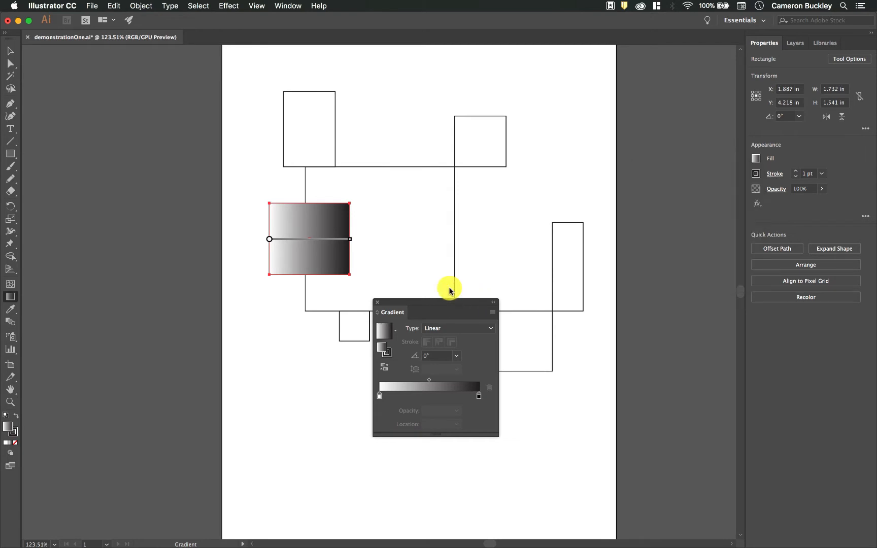
{"action": "left_click", "coordinate": [377, 303]}
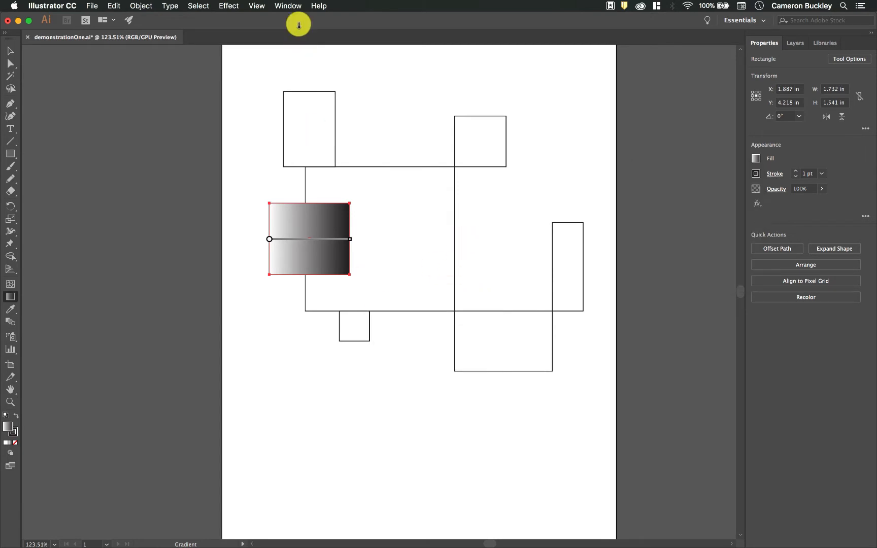
Show the gradient settings and place them clear of the drawn rectangles.
{"action": "left_click", "coordinate": [289, 6]}
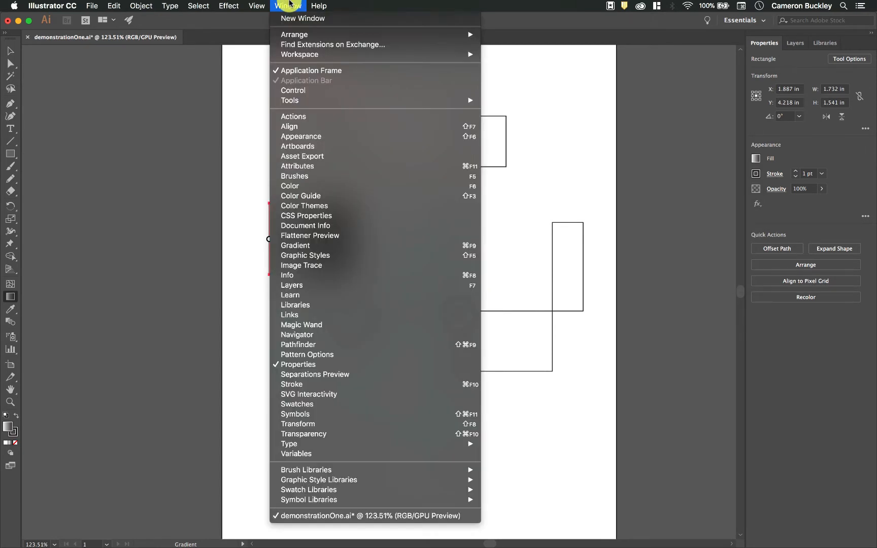
{"action": "left_click", "coordinate": [327, 245]}
{"action": "left_click_drag", "start_coordinate": [452, 303], "coordinate": [671, 96]}
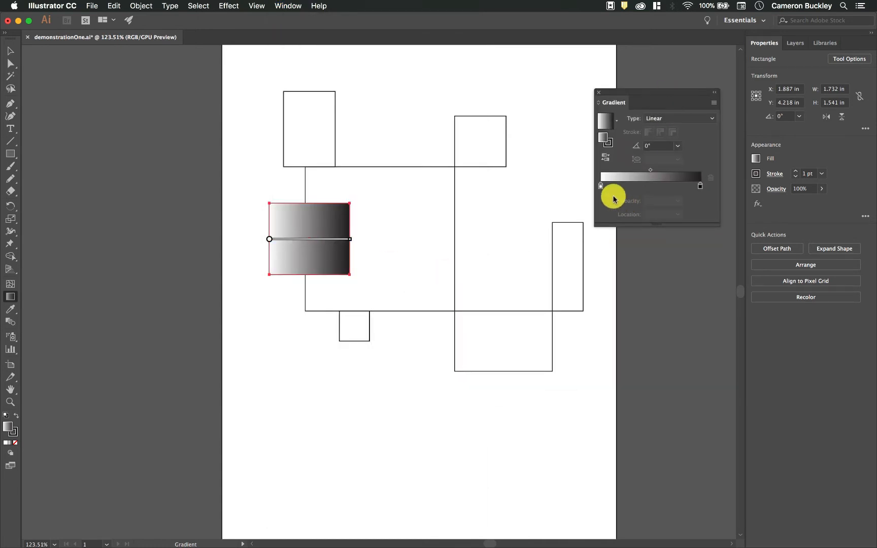
Try the Radial gradient type on the filled rectangle and return it to Linear.
{"action": "left_click", "coordinate": [657, 119]}
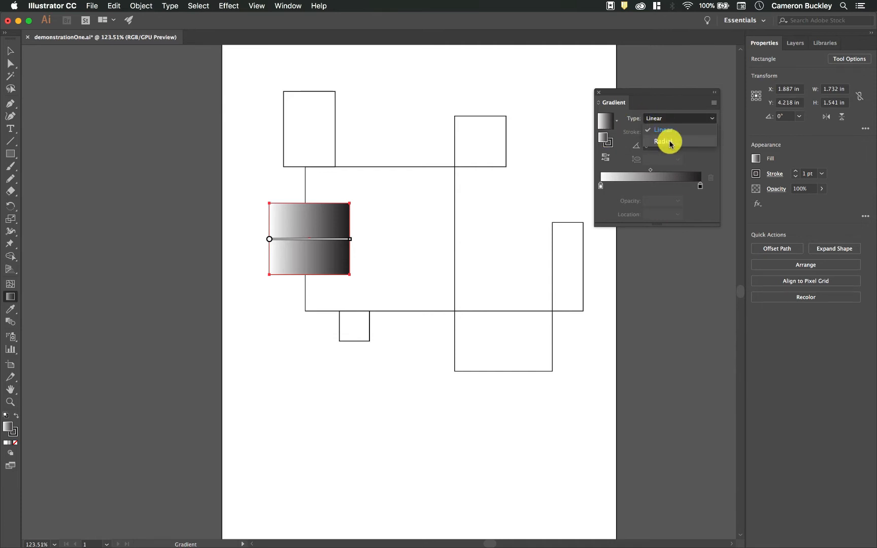
{"action": "left_click", "coordinate": [666, 140]}
{"action": "left_click", "coordinate": [667, 119]}
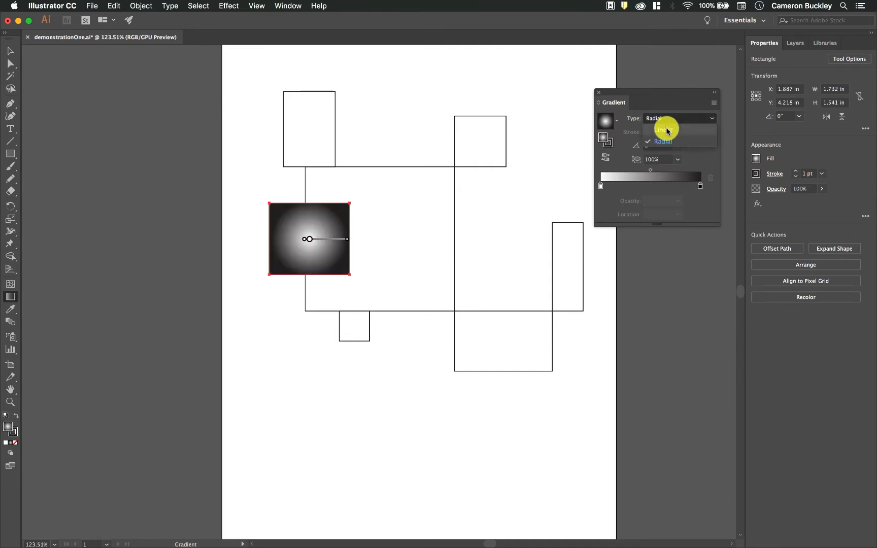
{"action": "left_click", "coordinate": [665, 130]}
Try a 45° angle for the rectangle's linear gradient and return the angle to 0°.
{"action": "scroll", "coordinate": [306, 237], "scroll_direction": "up", "scroll_amount": 10}
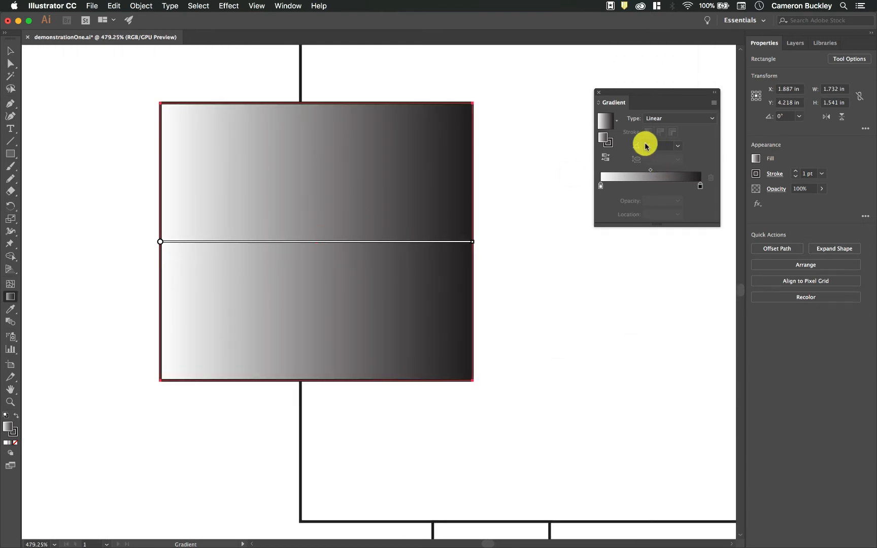
{"action": "left_click", "coordinate": [678, 146]}
{"action": "left_click", "coordinate": [683, 168]}
{"action": "left_click", "coordinate": [681, 151]}
{"action": "left_click", "coordinate": [689, 225]}
{"action": "left_click", "coordinate": [681, 149]}
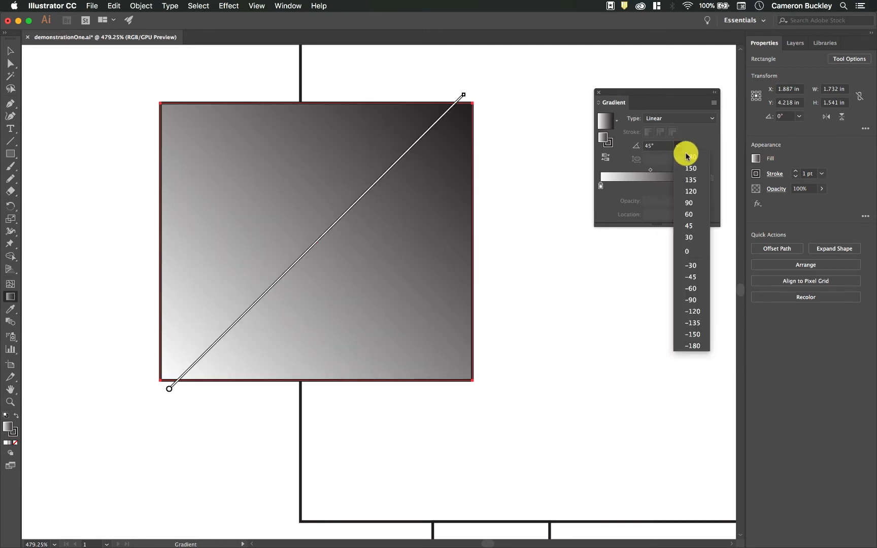
{"action": "left_click", "coordinate": [690, 251]}
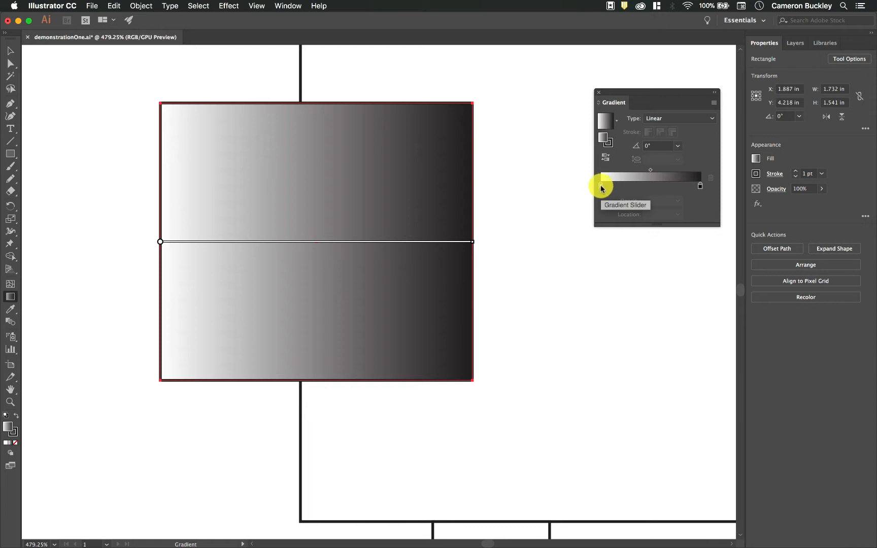
Try the black gradient stop at about 64% and 84%, and return it to 100% with the white stop at 0%.
{"action": "left_click_drag", "start_coordinate": [662, 92], "coordinate": [583, 120]}
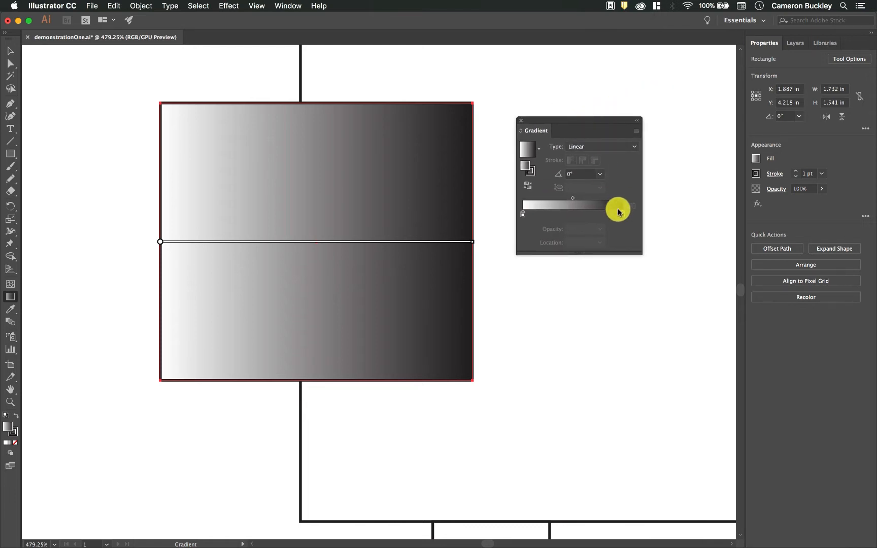
{"action": "left_click_drag", "start_coordinate": [622, 218], "coordinate": [588, 215]}
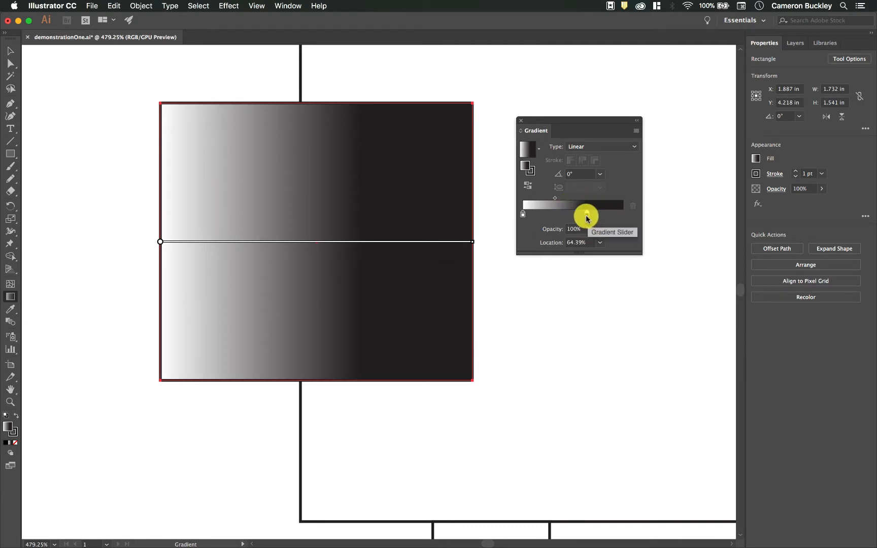
{"action": "left_click_drag", "start_coordinate": [593, 219], "coordinate": [607, 216]}
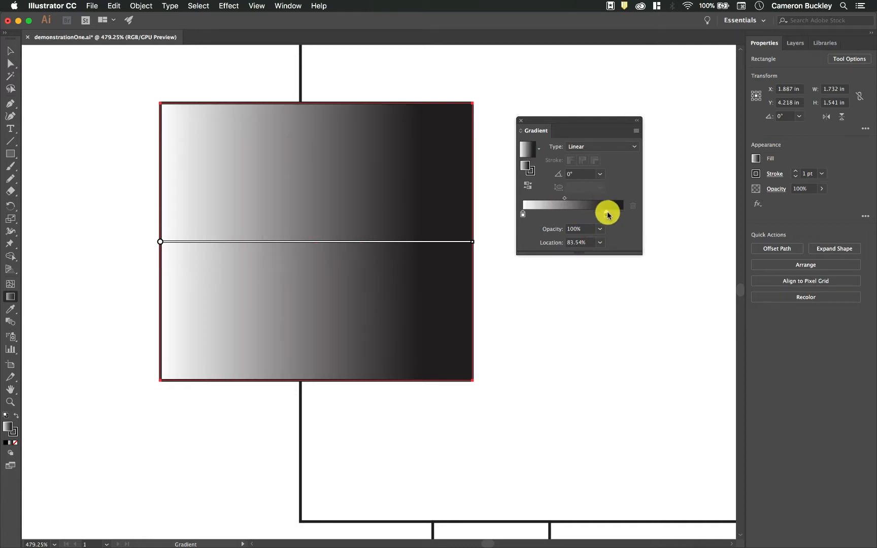
{"action": "left_click_drag", "start_coordinate": [611, 218], "coordinate": [627, 215]}
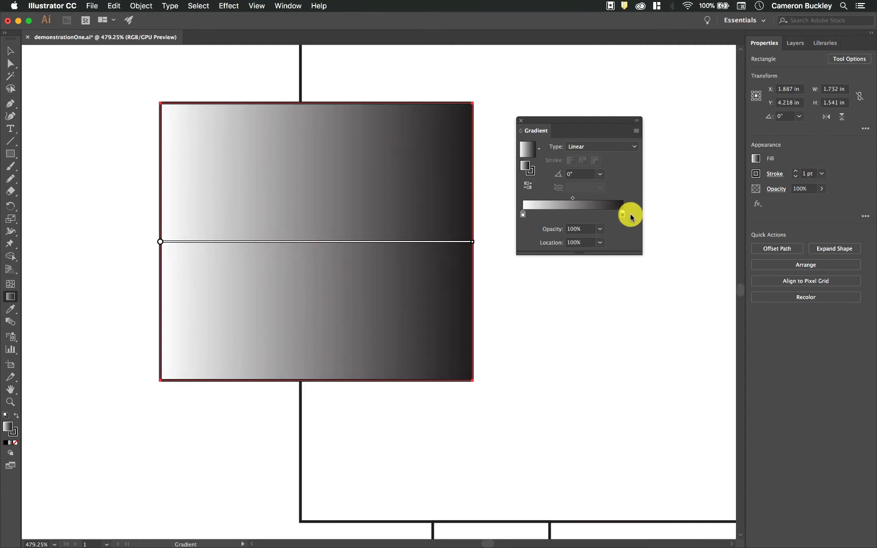
{"action": "mouse_move", "coordinate": [525, 216]}
{"action": "left_mouse_down"}
{"action": "mouse_move", "coordinate": [562, 215]}
{"action": "mouse_move", "coordinate": [515, 217]}
{"action": "left_mouse_up"}
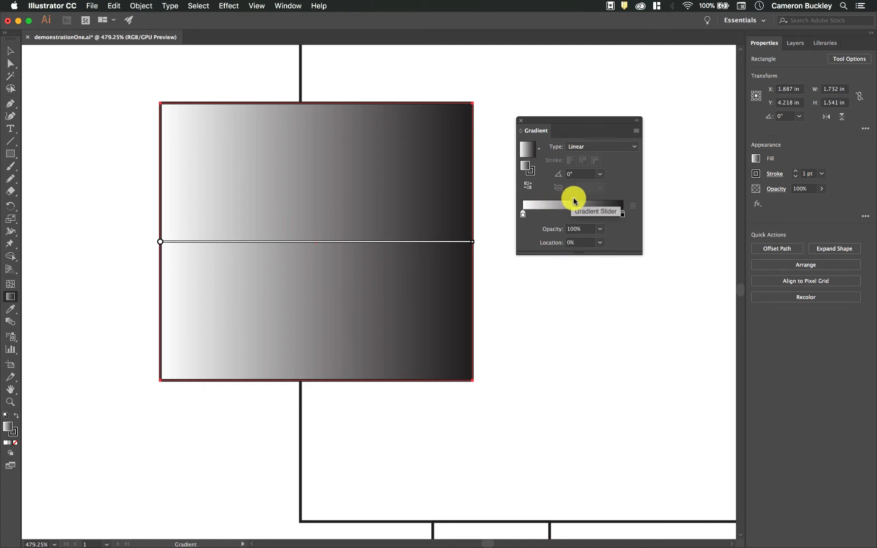
Adjust the midpoint between the white and black gradient stops, settling it at about 43%.
{"action": "left_click_drag", "start_coordinate": [574, 201], "coordinate": [601, 198]}
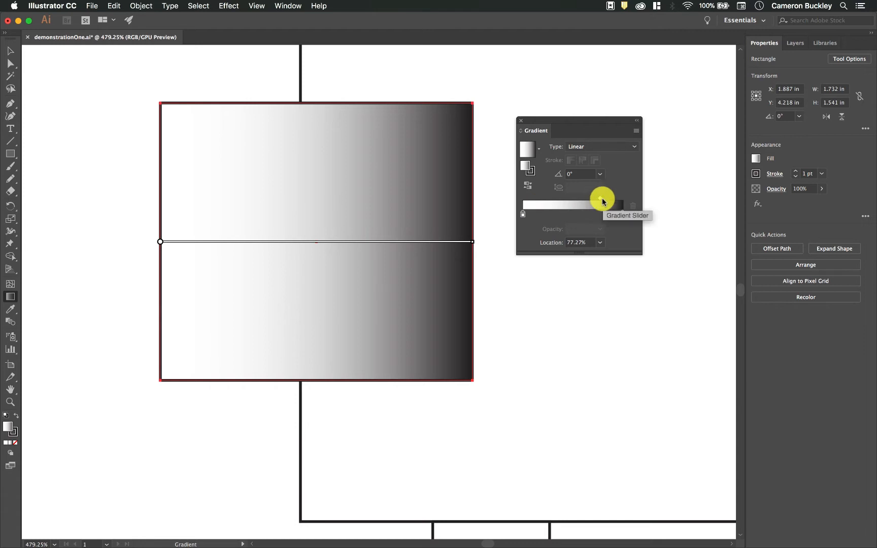
{"action": "left_click_drag", "start_coordinate": [601, 198], "coordinate": [574, 198]}
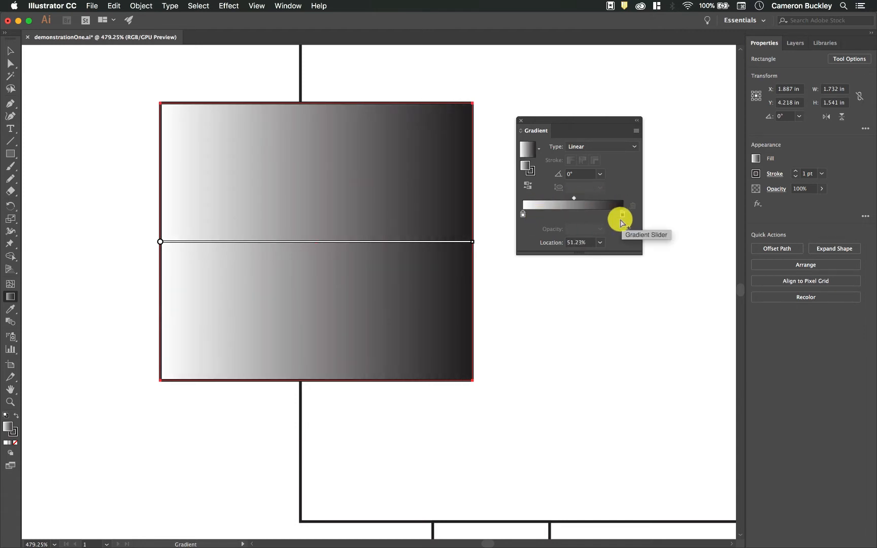
{"action": "mouse_move", "coordinate": [574, 198]}
{"action": "left_mouse_down"}
{"action": "mouse_move", "coordinate": [554, 199]}
{"action": "mouse_move", "coordinate": [593, 199]}
{"action": "mouse_move", "coordinate": [566, 198]}
{"action": "left_mouse_up"}
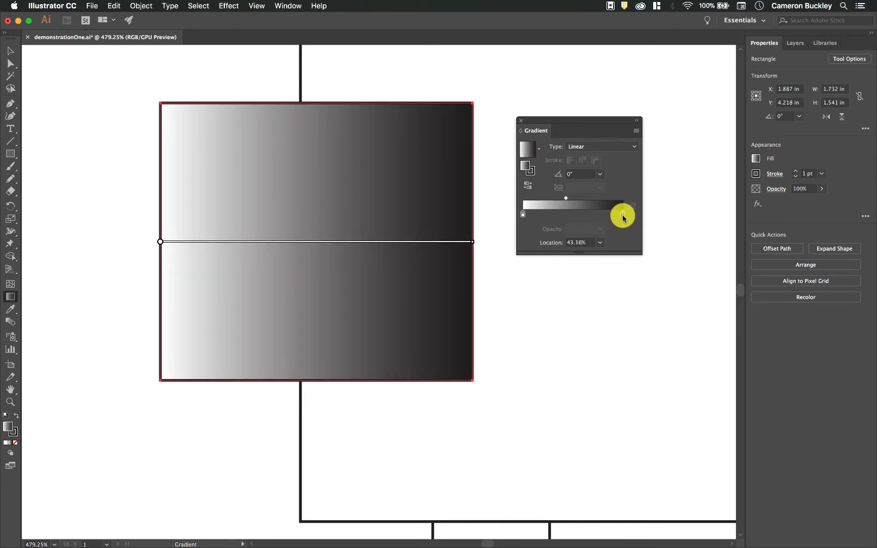
Move the black stop near the middle of the gradient and add a white stop at 100%.
{"action": "left_click_drag", "start_coordinate": [624, 217], "coordinate": [570, 216]}
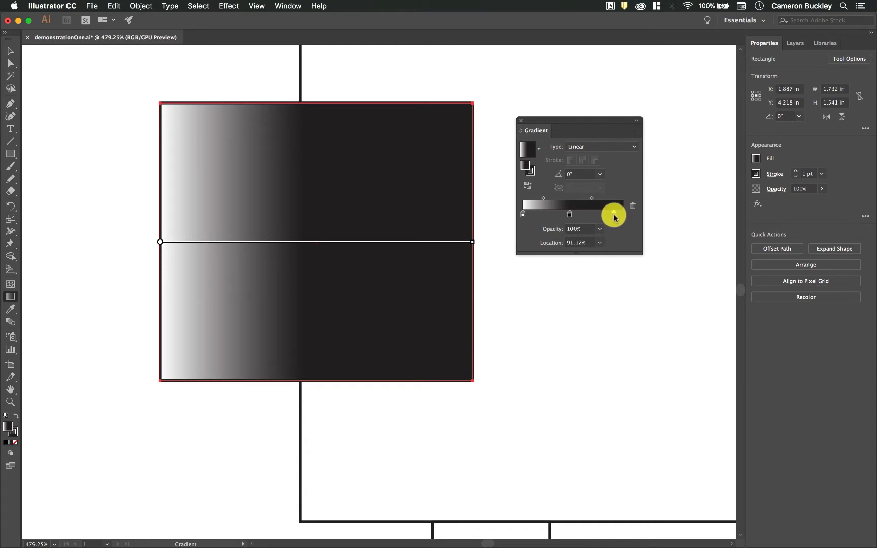
{"action": "double_click", "coordinate": [614, 215]}
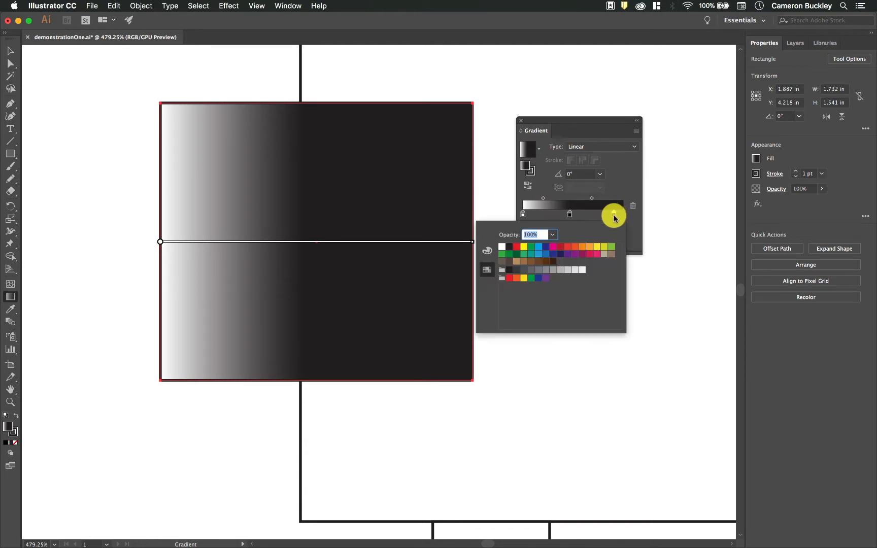
{"action": "left_click", "coordinate": [502, 246]}
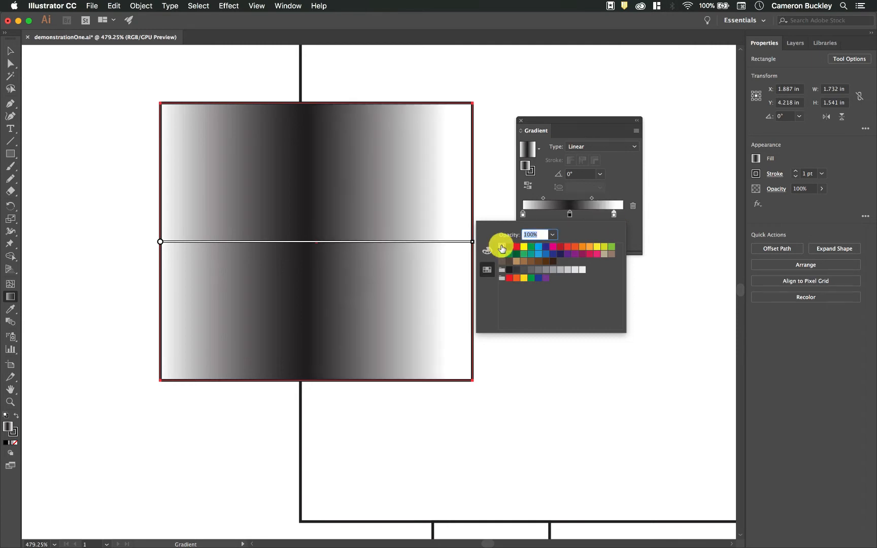
{"action": "left_click", "coordinate": [488, 251]}
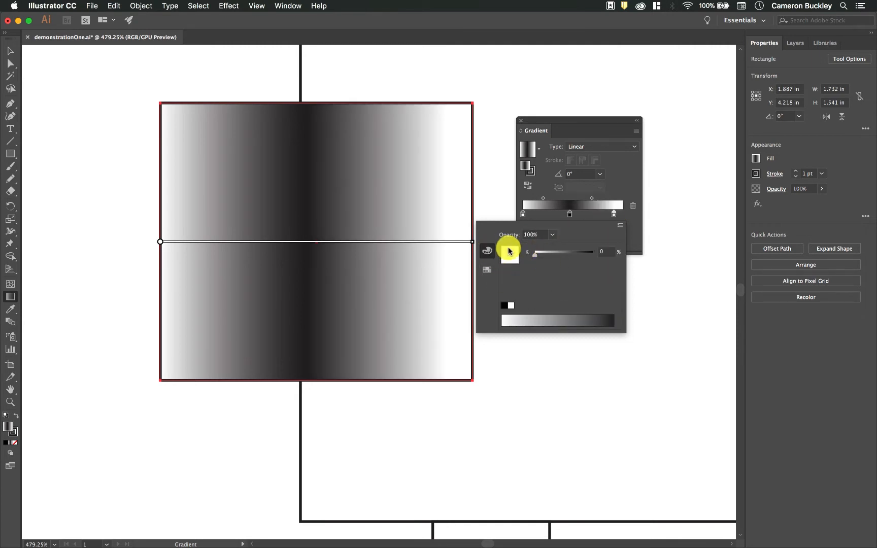
{"action": "left_click", "coordinate": [615, 217]}
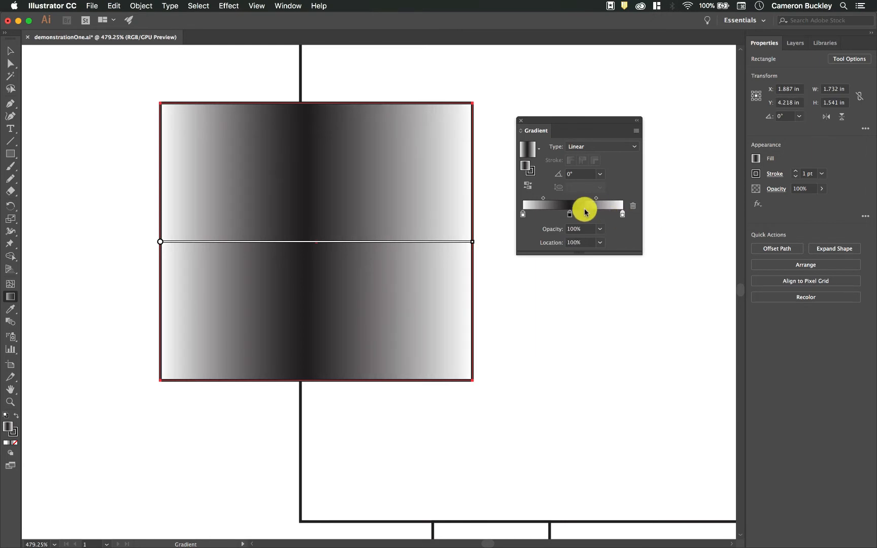
Move the middle black stop to about 58% and add black at 19.5%, white at about 36% and 70%, and another black before the final white.
{"action": "left_click_drag", "start_coordinate": [568, 215], "coordinate": [581, 216]}
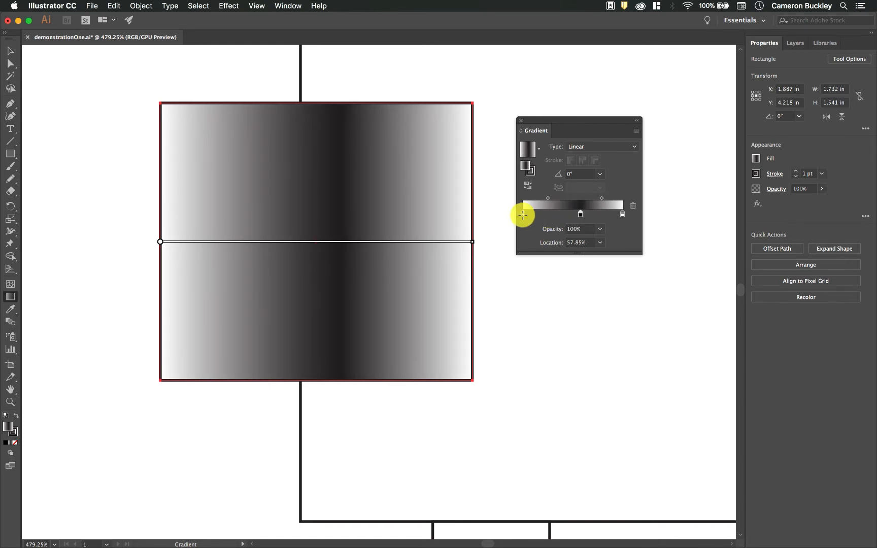
{"action": "left_click_drag", "start_coordinate": [523, 215], "coordinate": [540, 214]}
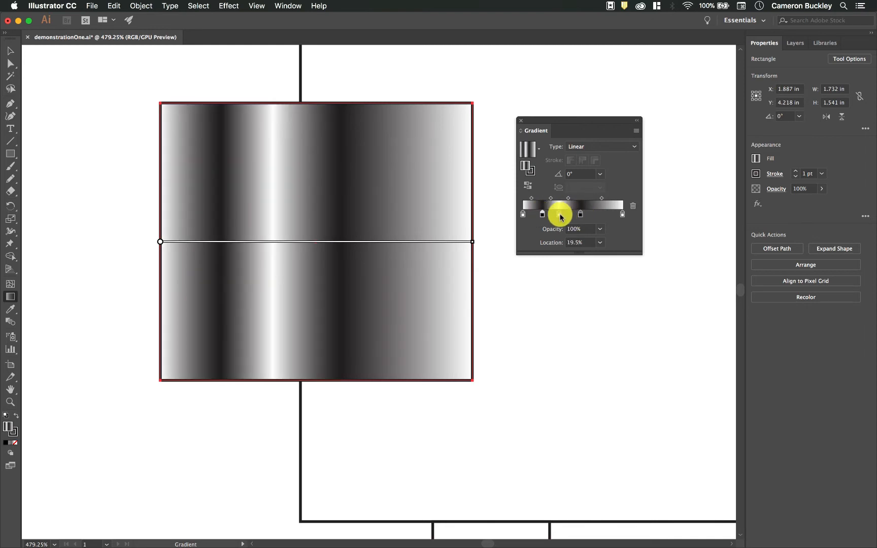
{"action": "mouse_move", "coordinate": [582, 218]}
{"action": "left_mouse_down"}
{"action": "mouse_move", "coordinate": [604, 214]}
{"action": "mouse_move", "coordinate": [594, 218]}
{"action": "left_mouse_up"}
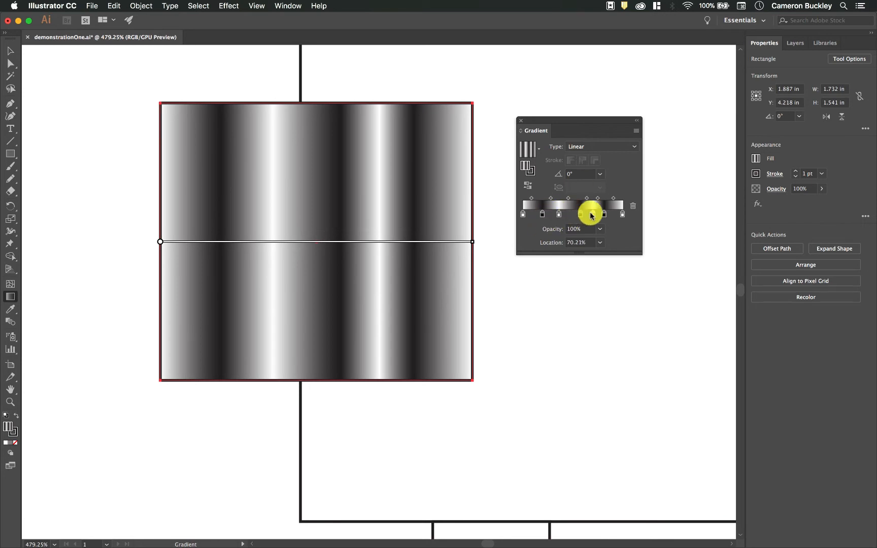
Recolour the black stop at 19.5% with the dark green swatch and set its opacity to 50%.
{"action": "double_click", "coordinate": [543, 217]}
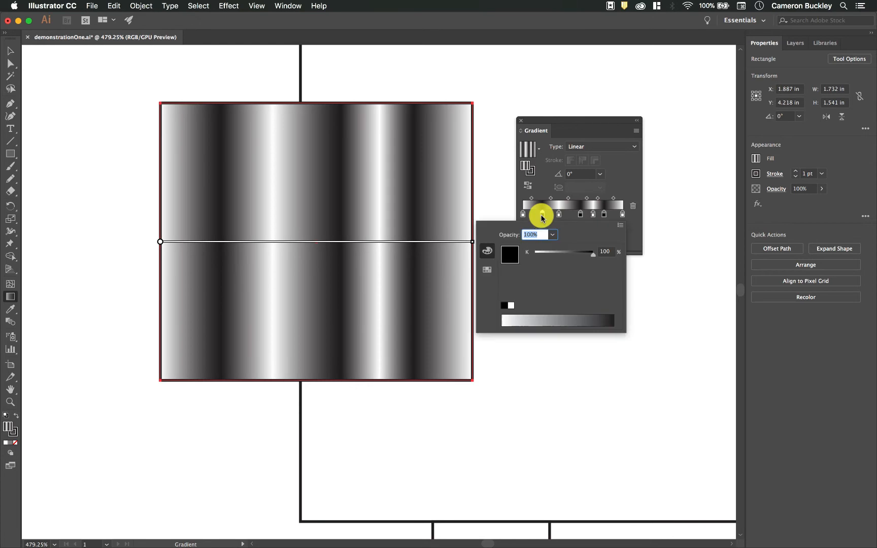
{"action": "left_click", "coordinate": [488, 269]}
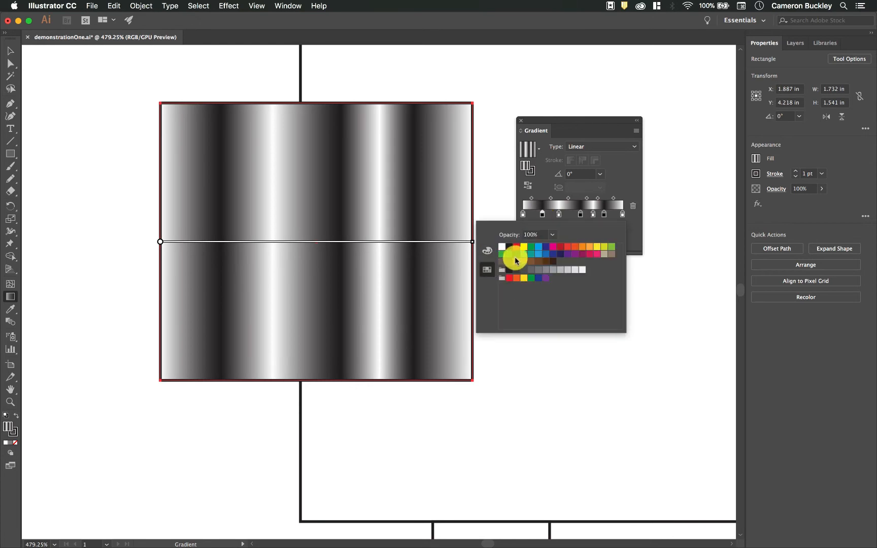
{"action": "left_click", "coordinate": [516, 254]}
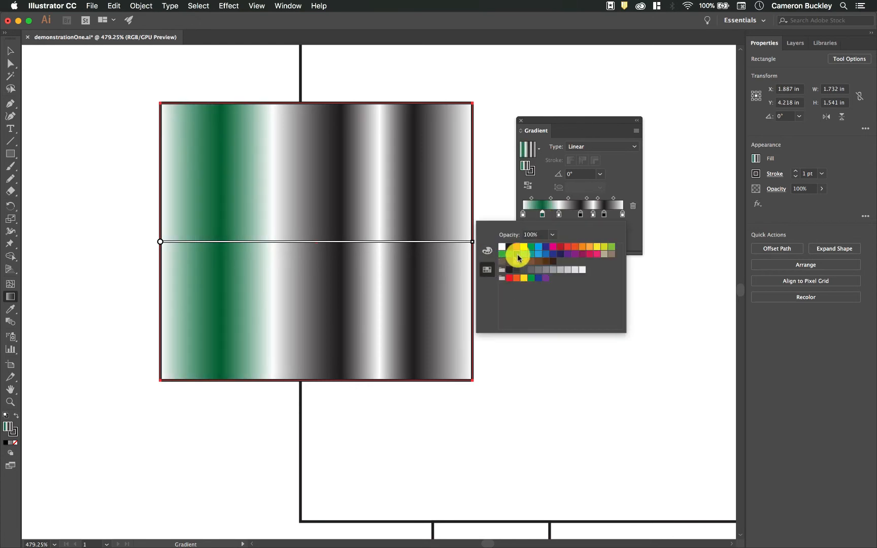
{"action": "left_click", "coordinate": [553, 235]}
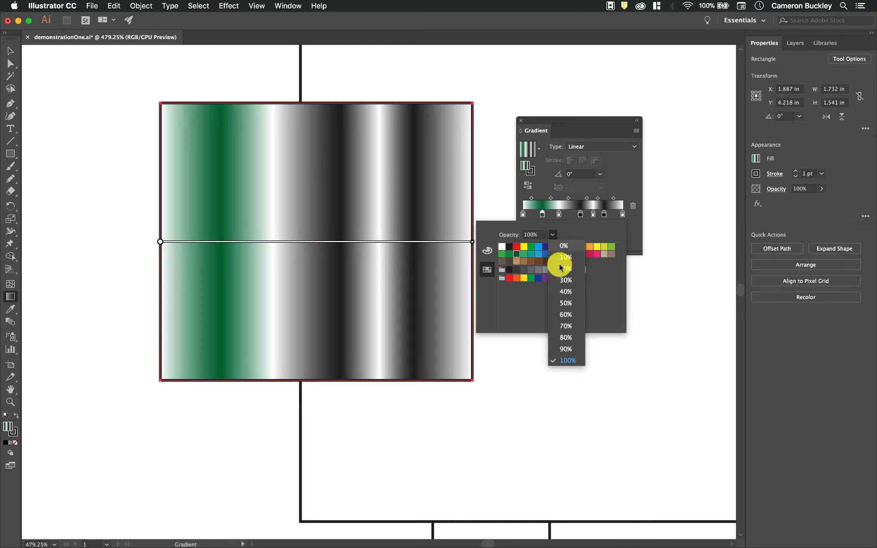
{"action": "left_click", "coordinate": [568, 303]}
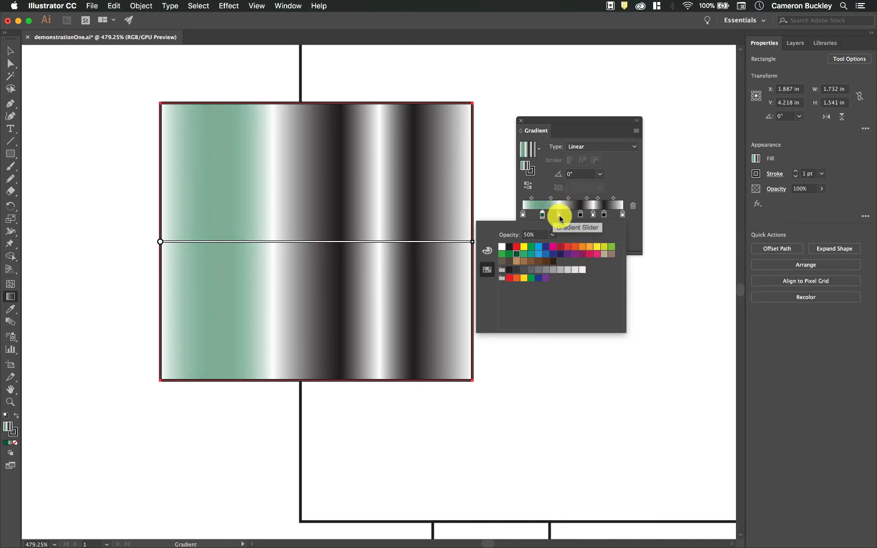
{"action": "key", "text": "Escape"}
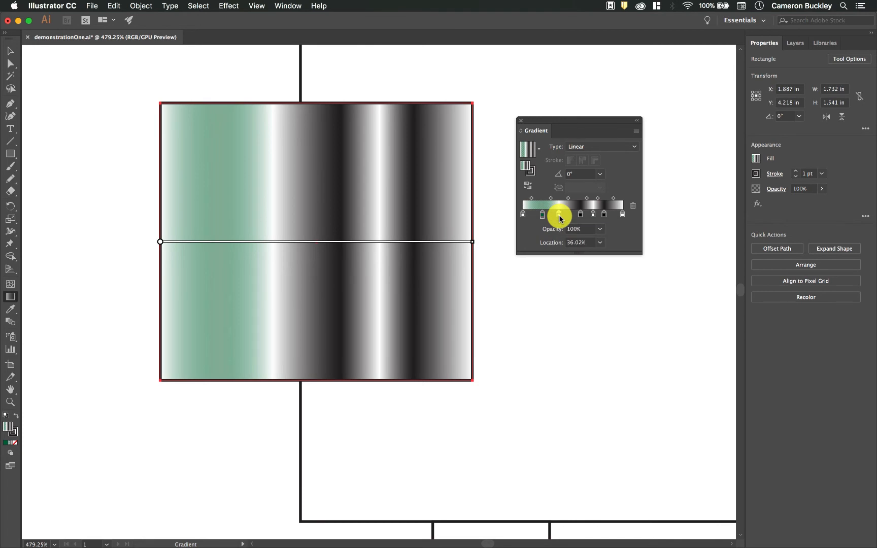
Recolour the white gradient stop at about 36% with a dark blue swatch and set its opacity to 30%.
{"action": "double_click", "coordinate": [560, 216]}
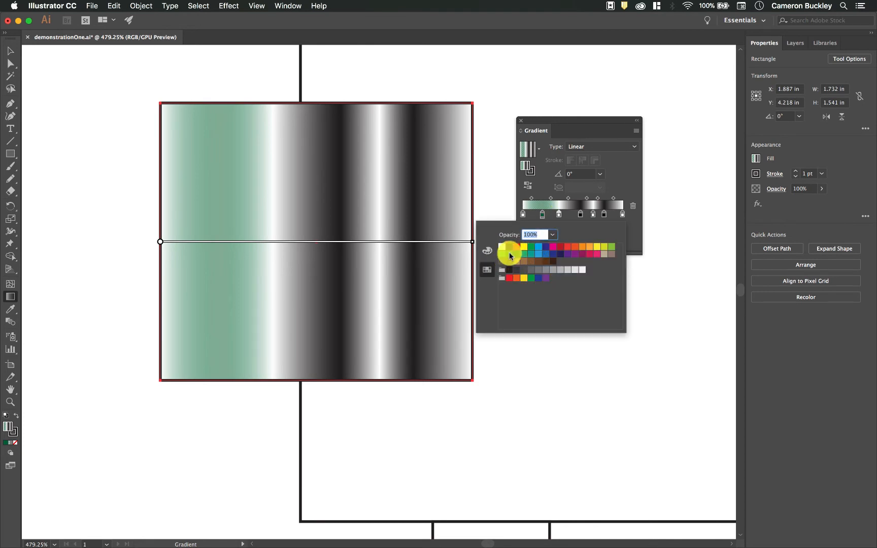
{"action": "left_click", "coordinate": [508, 254]}
{"action": "left_click", "coordinate": [552, 254]}
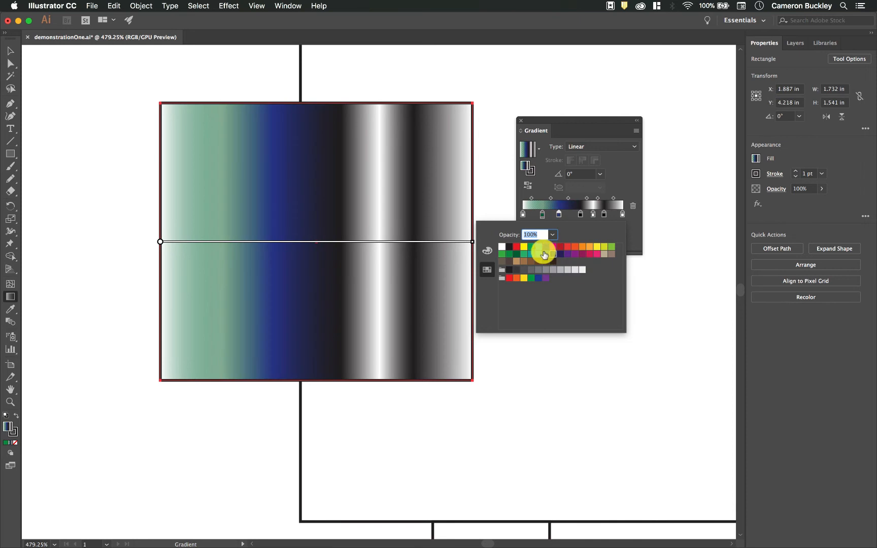
{"action": "left_click", "coordinate": [552, 235]}
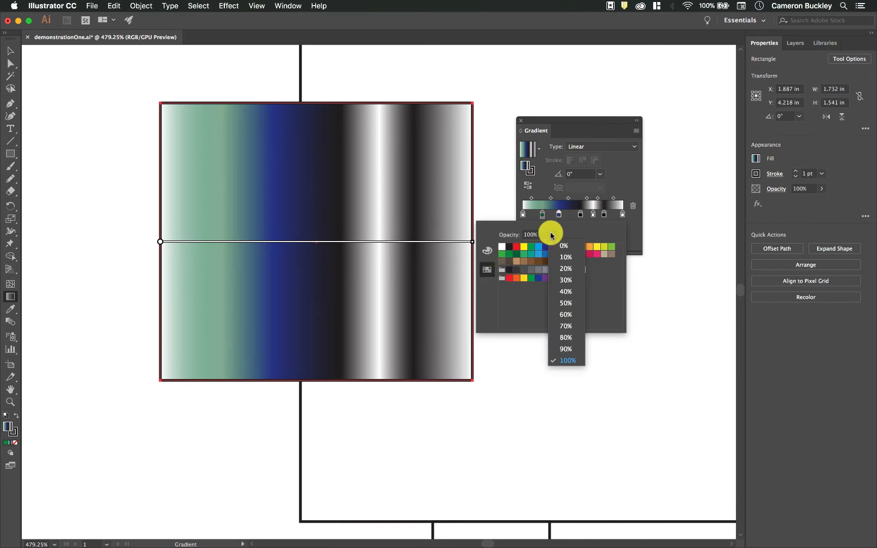
{"action": "left_click", "coordinate": [562, 280]}
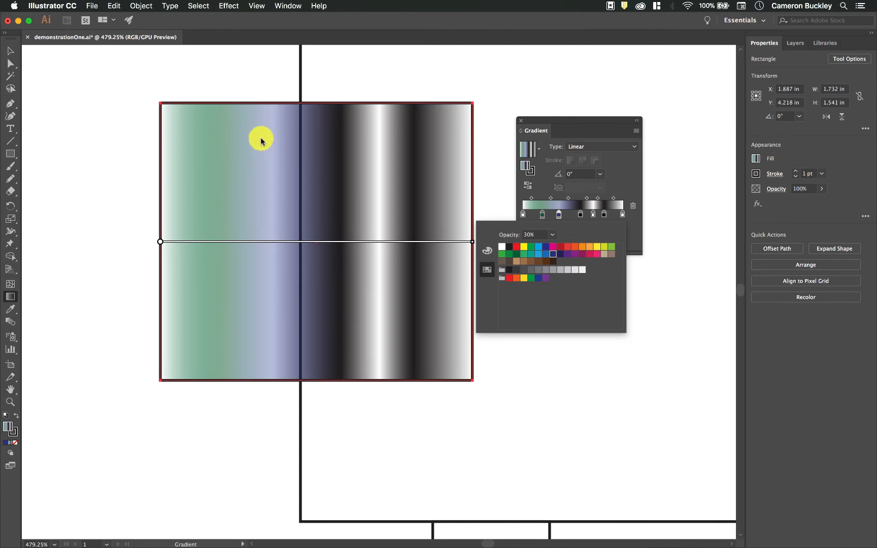
Delete the blue, middle black, inner white and green stops, keeping only the two white end stops and the last black stop.
{"action": "left_click", "coordinate": [586, 222]}
{"action": "left_click", "coordinate": [559, 215]}
{"action": "left_click_drag", "start_coordinate": [563, 219], "coordinate": [563, 218]}
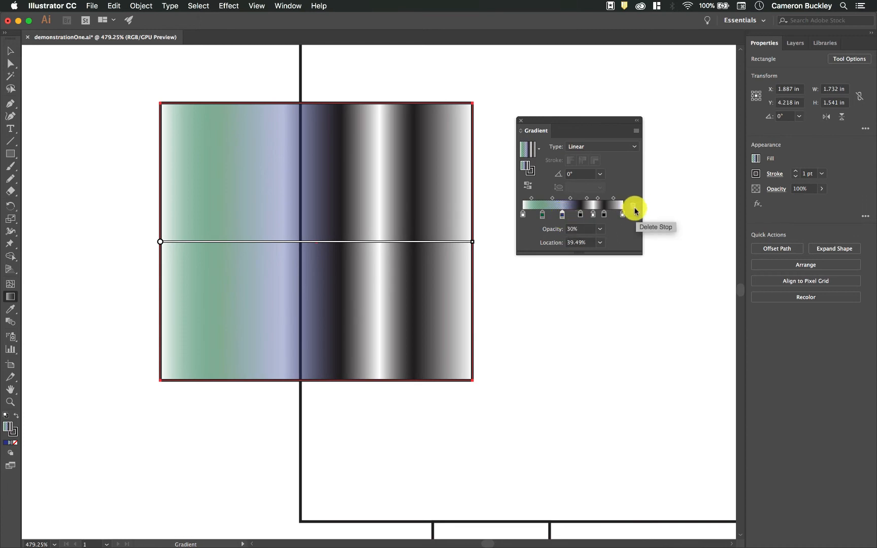
{"action": "left_click", "coordinate": [632, 211]}
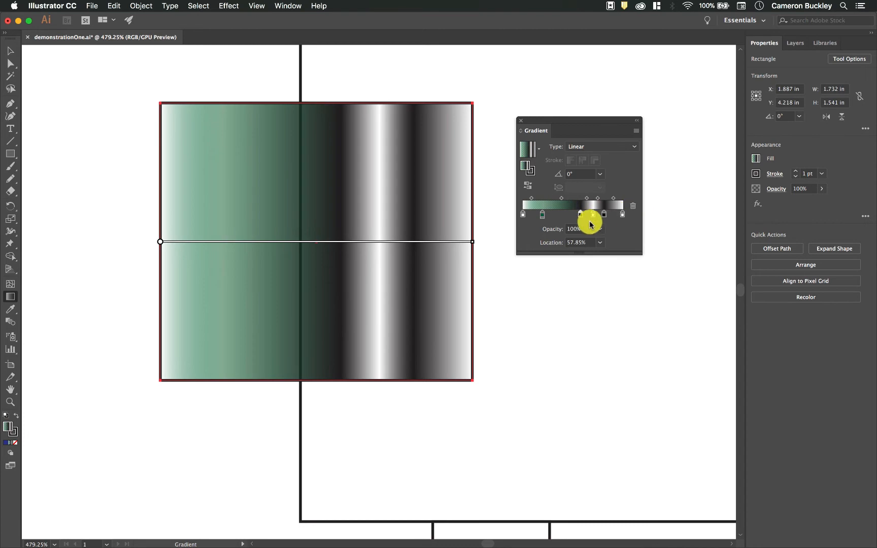
{"action": "left_click_drag", "start_coordinate": [581, 214], "coordinate": [565, 215]}
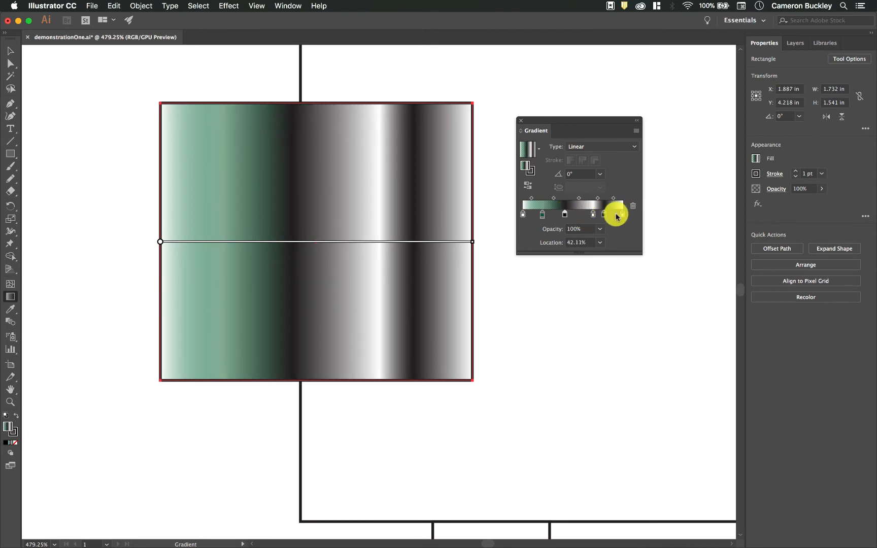
{"action": "left_click", "coordinate": [633, 207]}
{"action": "left_click", "coordinate": [593, 214]}
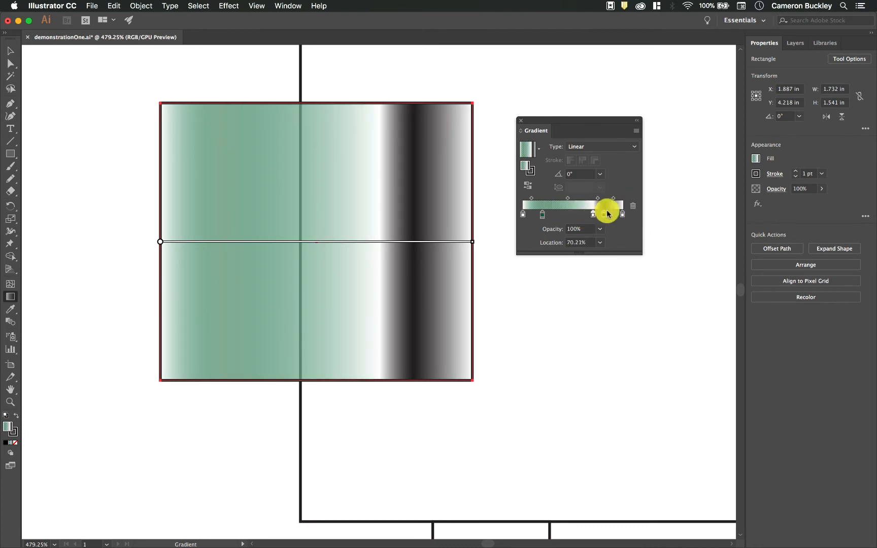
{"action": "left_click", "coordinate": [633, 206]}
{"action": "left_click", "coordinate": [542, 214]}
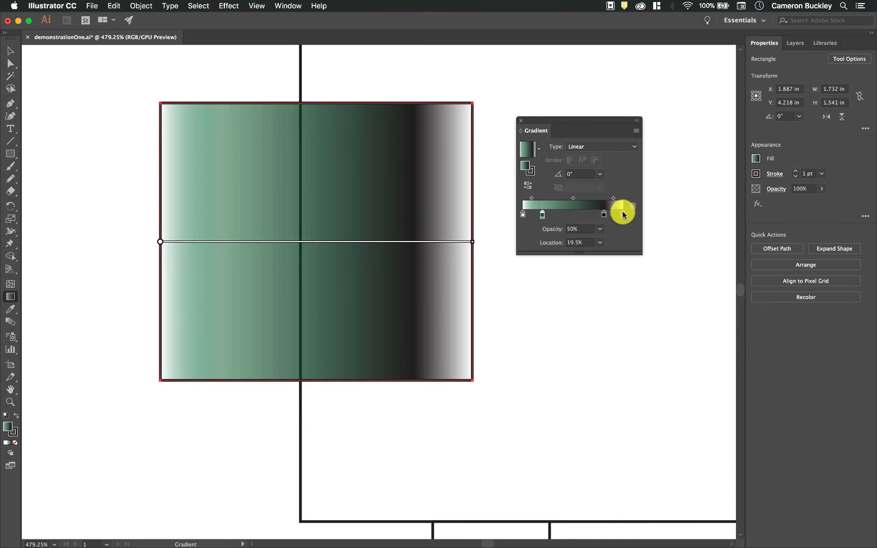
{"action": "left_click", "coordinate": [633, 206]}
Move the remaining black stop to near the middle of the gradient and recolour it with a medium blue swatch.
{"action": "left_click", "coordinate": [604, 214]}
{"action": "left_click_drag", "start_coordinate": [606, 217], "coordinate": [582, 219]}
{"action": "double_click", "coordinate": [580, 215]}
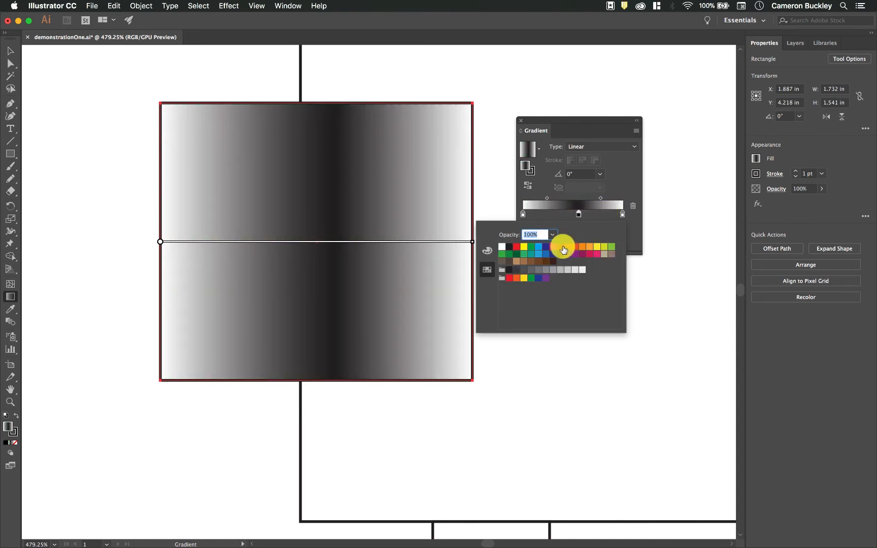
{"action": "left_click", "coordinate": [547, 255]}
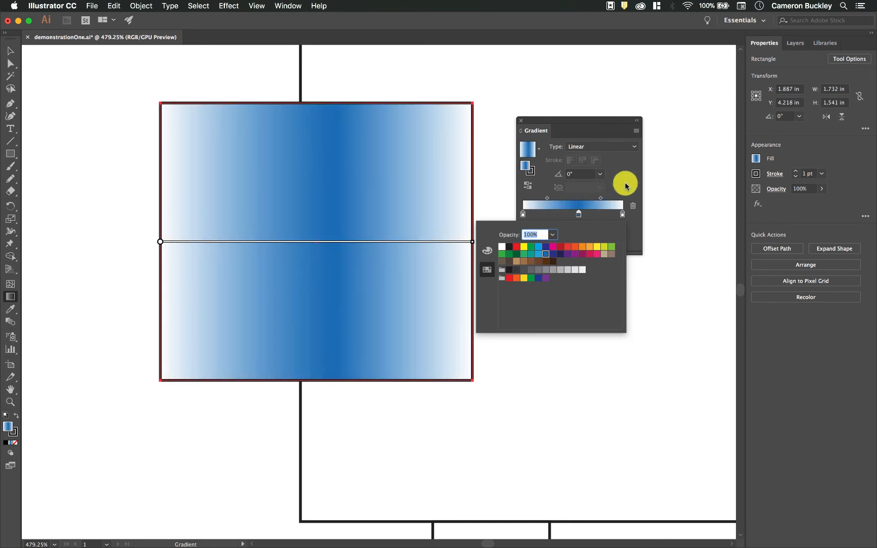
Recolour the starting white stop light orange and the ending white stop red-orange (C=0 M=80 Y=95 K=0).
{"action": "double_click", "coordinate": [523, 214]}
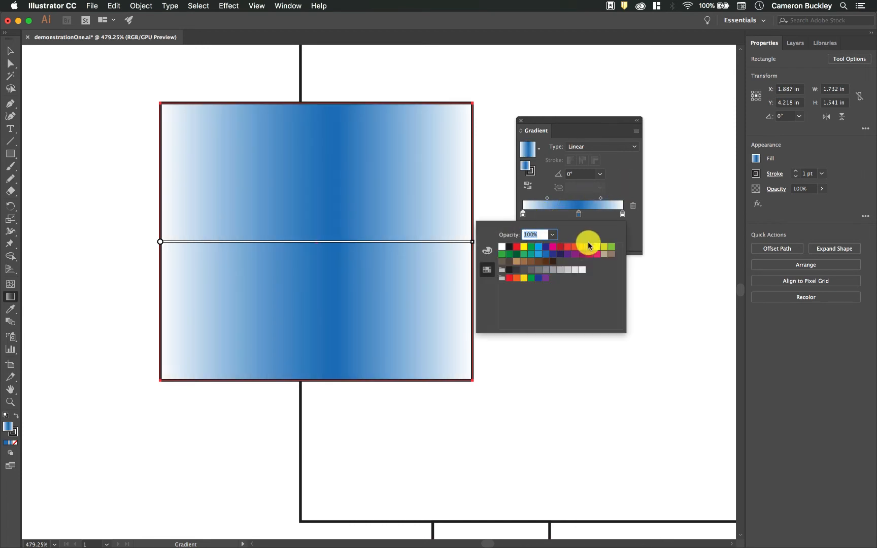
{"action": "left_click", "coordinate": [590, 247]}
{"action": "left_click", "coordinate": [623, 214]}
{"action": "double_click", "coordinate": [623, 214]}
{"action": "left_click", "coordinate": [583, 247]}
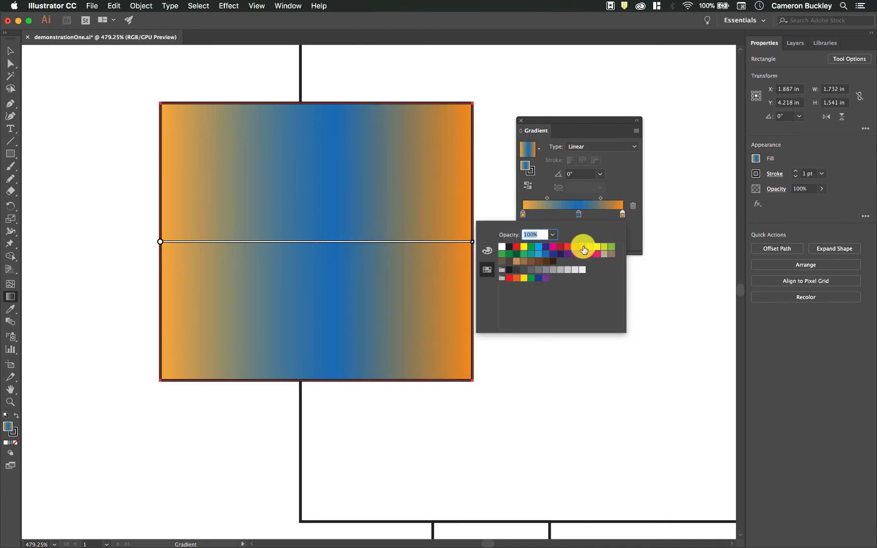
{"action": "left_click", "coordinate": [575, 248]}
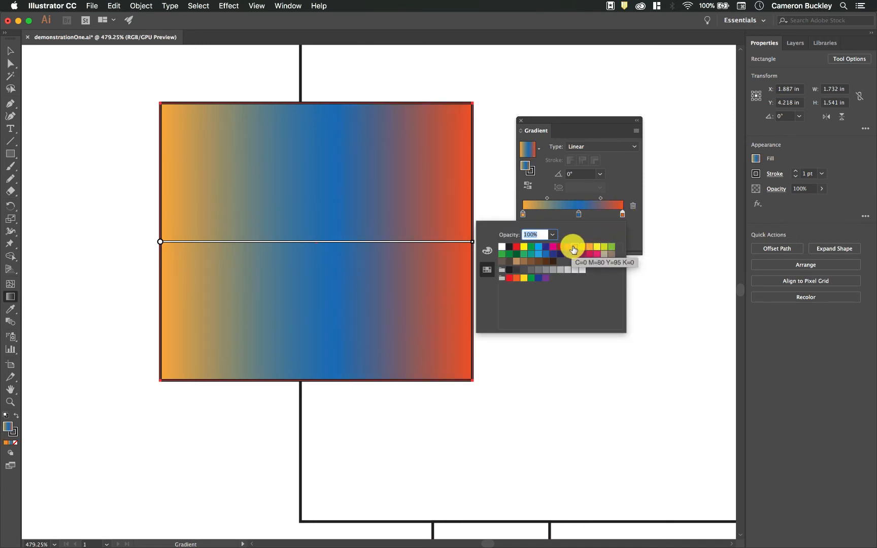
{"action": "left_click", "coordinate": [628, 190]}
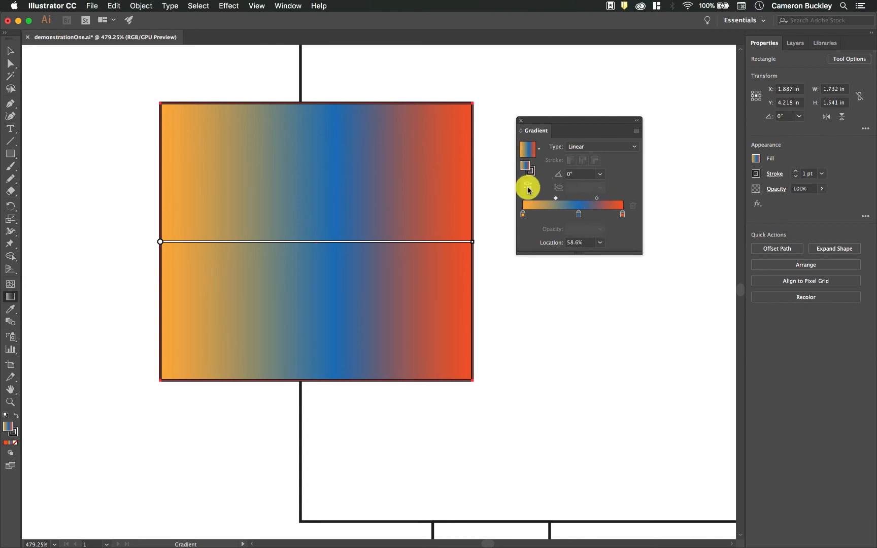
Reverse the gradient's colour order back and forth several times, ending with orange at the start.
{"action": "left_click", "coordinate": [528, 189]}
{"action": "left_click", "coordinate": [529, 190]}
{"action": "left_click", "coordinate": [529, 190]}
{"action": "left_click", "coordinate": [531, 191]}
{"action": "left_click", "coordinate": [531, 191]}
{"action": "left_click", "coordinate": [532, 191]}
{"action": "left_click", "coordinate": [531, 190]}
{"action": "left_click", "coordinate": [532, 191]}
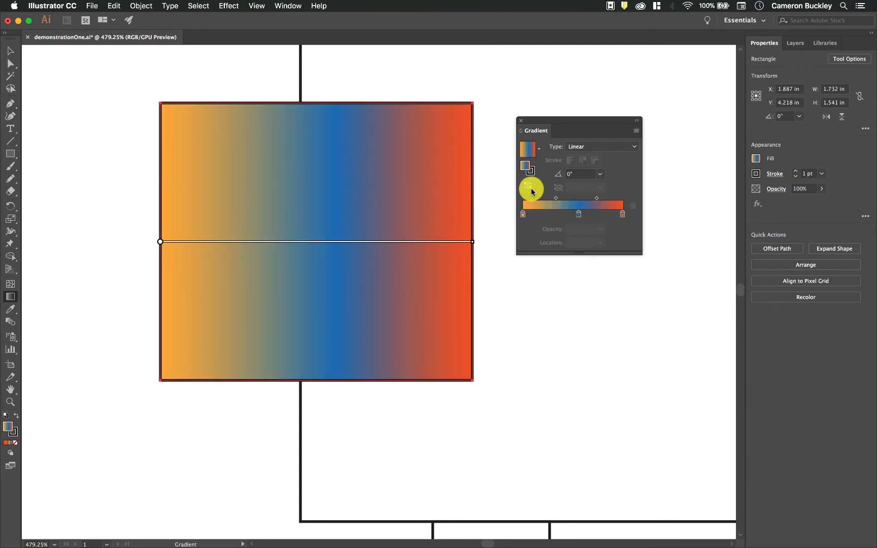
Close the gradient settings and save the rectangle's fill as a new swatch named gradient2.
{"action": "left_click", "coordinate": [520, 122]}
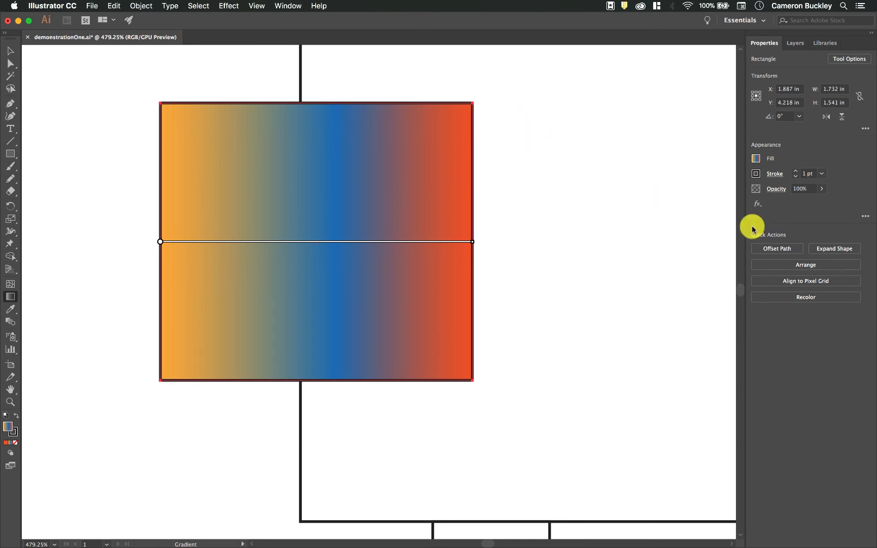
{"action": "left_click", "coordinate": [762, 158]}
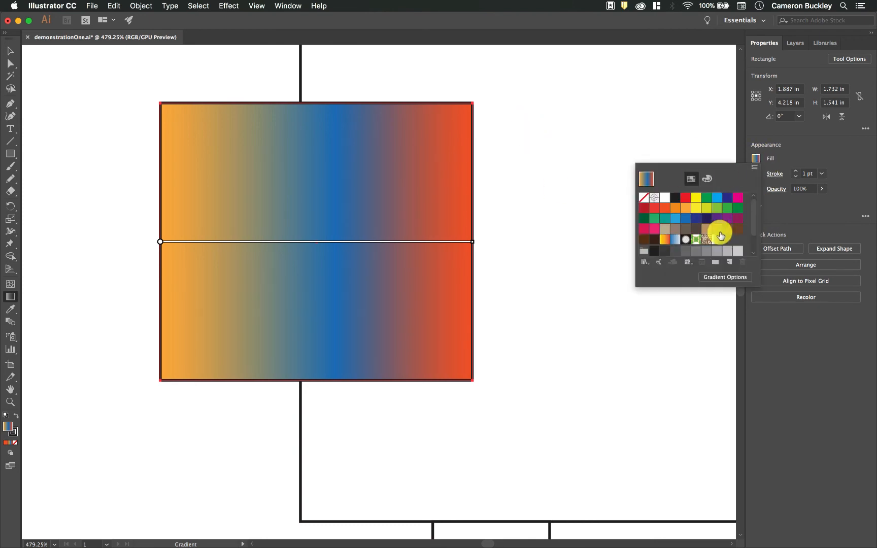
{"action": "left_click", "coordinate": [728, 264]}
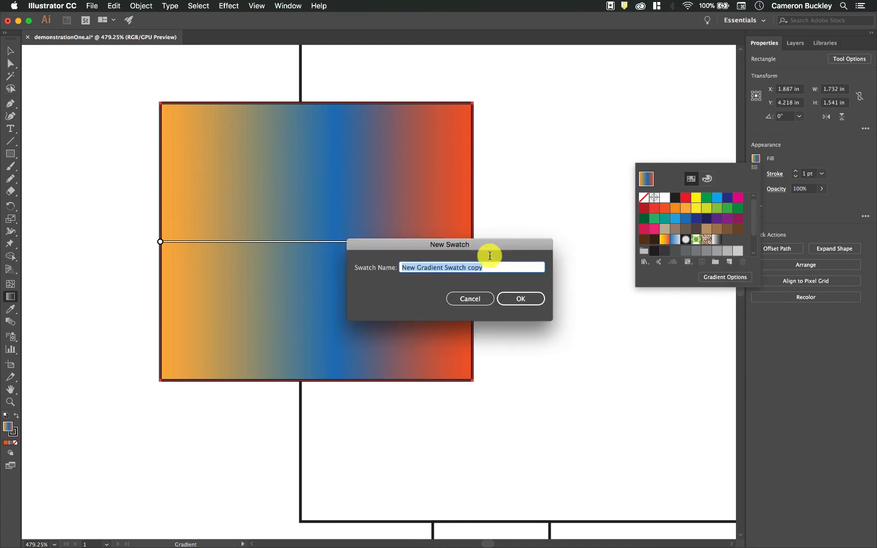
{"action": "type", "text": "gradient2"}
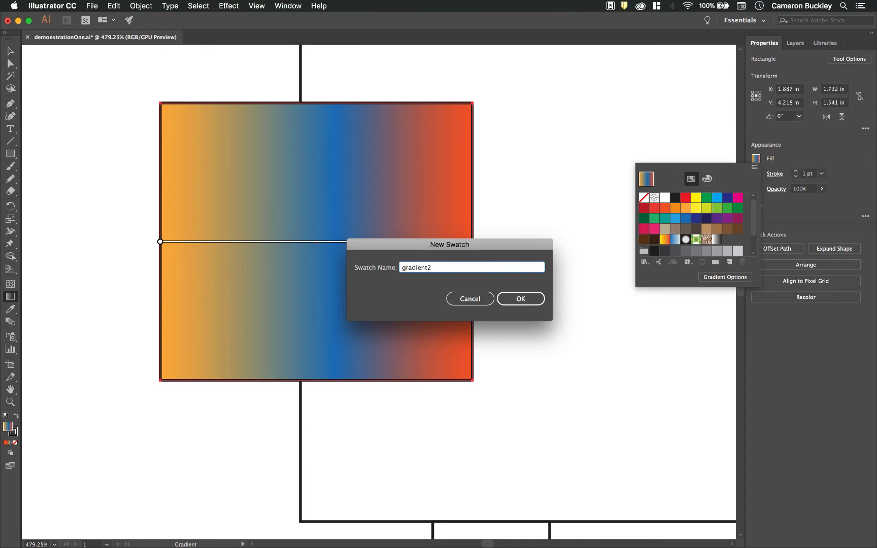
{"action": "key", "text": "Return"}
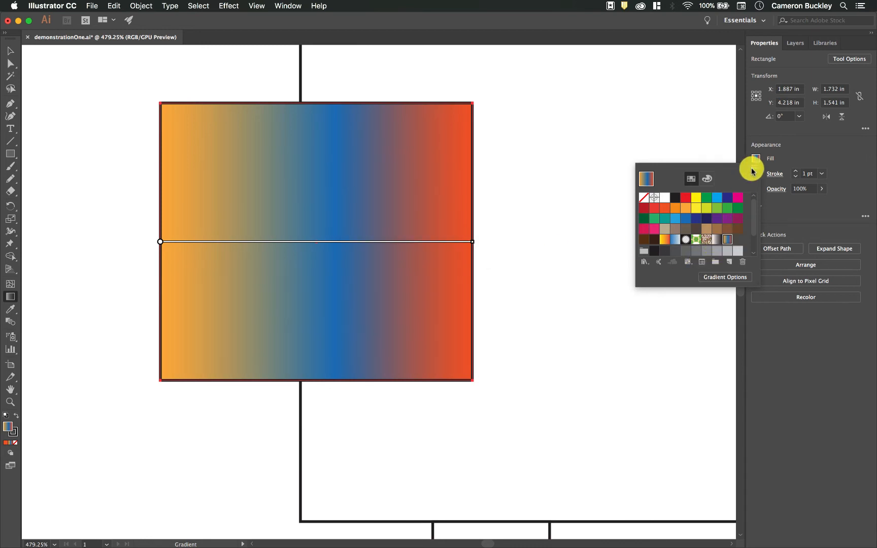
{"action": "left_click", "coordinate": [788, 156]}
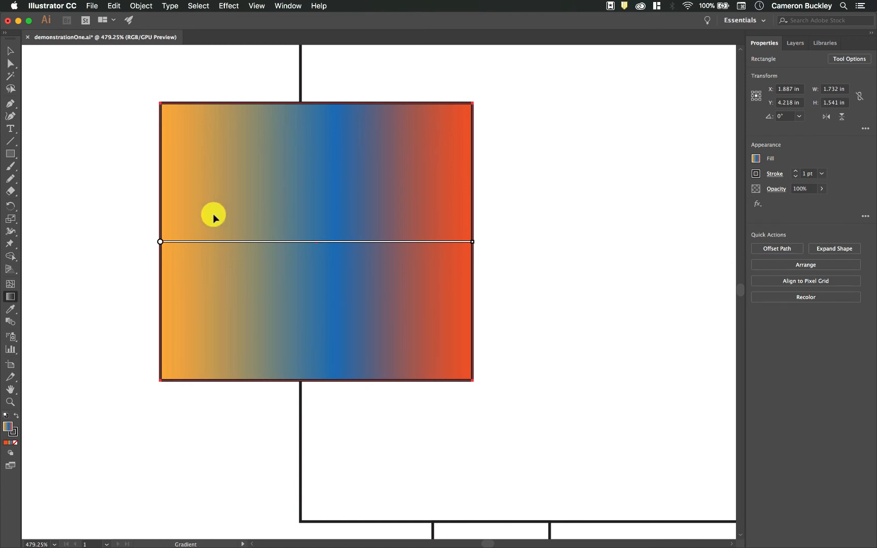
Select the larger rectangle behind the filled one and apply the orange-blue-red gradient to it with the Gradient tool.
{"action": "scroll", "coordinate": [239, 265], "scroll_direction": "down", "scroll_amount": 3}
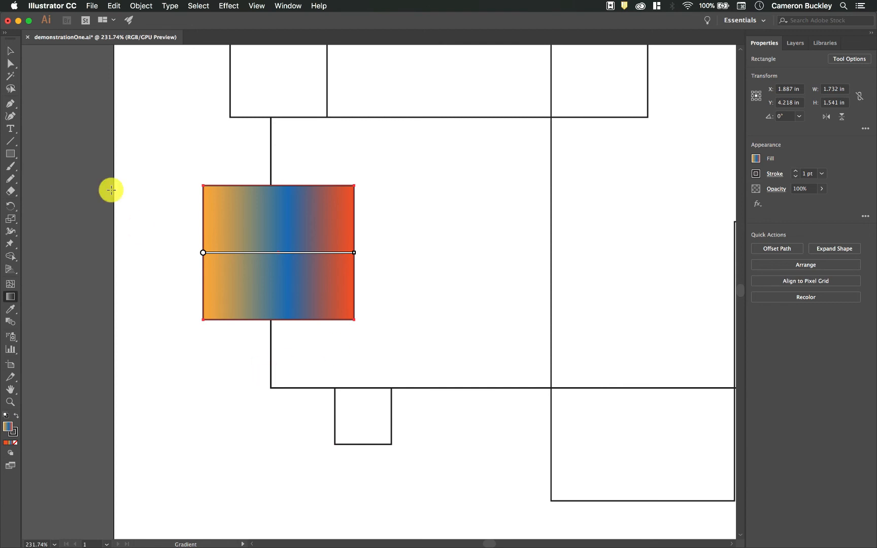
{"action": "left_click", "coordinate": [10, 51]}
{"action": "left_click", "coordinate": [289, 173]}
{"action": "left_click", "coordinate": [9, 297]}
{"action": "left_click", "coordinate": [408, 261]}
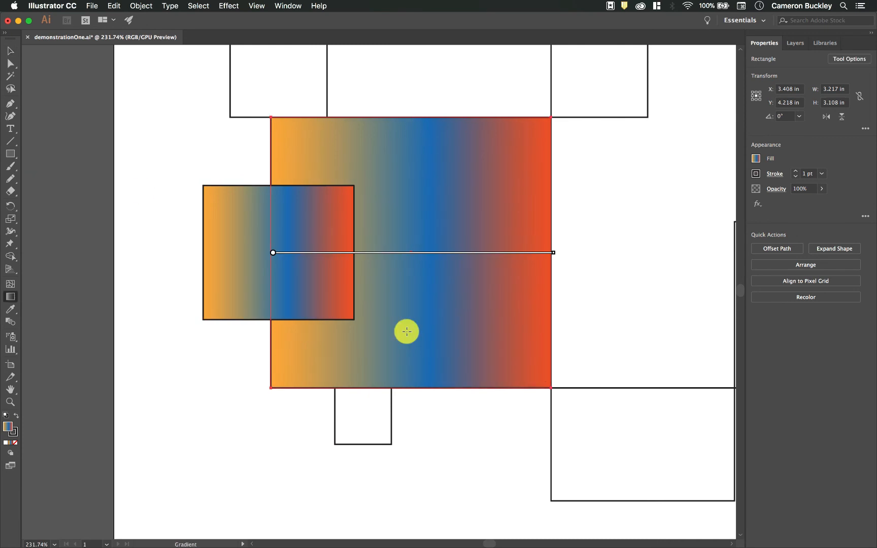
Slide the larger rectangle's gradient annotator left and then right so it extends slightly past the rectangle's right edge.
{"action": "mouse_move", "coordinate": [419, 252]}
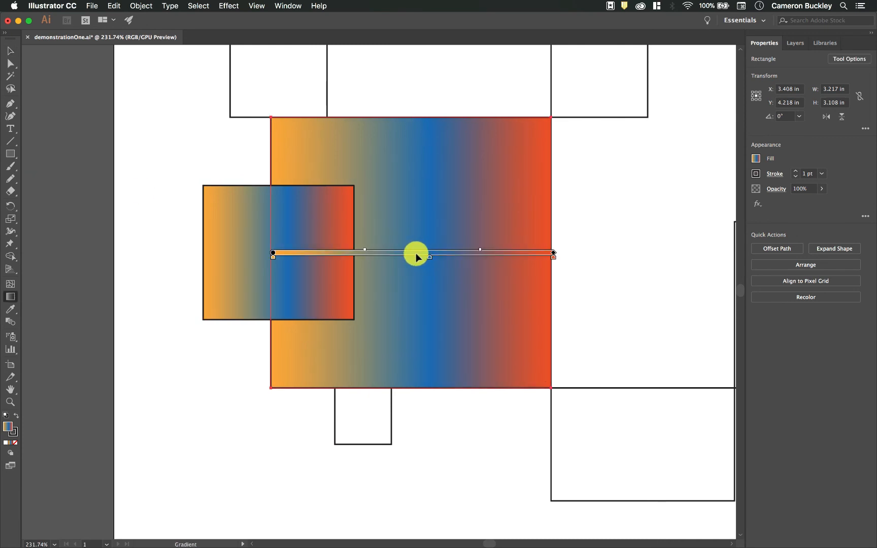
{"action": "left_click", "coordinate": [14, 300]}
{"action": "mouse_move", "coordinate": [406, 252]}
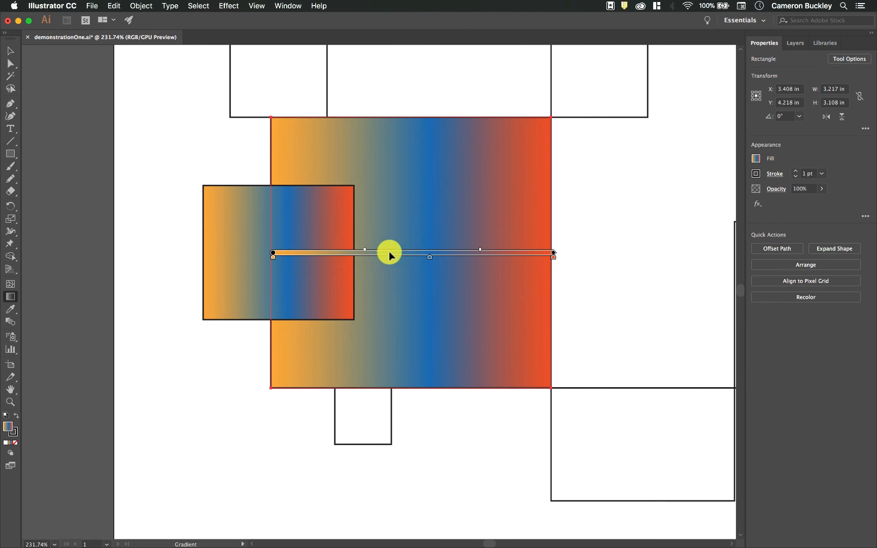
{"action": "left_click_drag", "start_coordinate": [398, 250], "coordinate": [341, 255]}
{"action": "left_click_drag", "start_coordinate": [407, 253], "coordinate": [387, 180]}
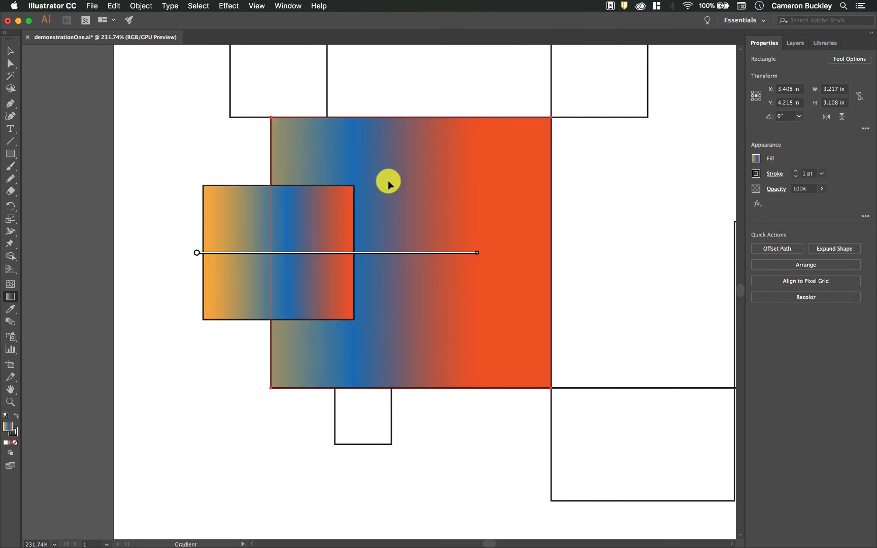
{"action": "mouse_move", "coordinate": [443, 251]}
{"action": "left_mouse_down"}
{"action": "mouse_move", "coordinate": [564, 249]}
{"action": "mouse_move", "coordinate": [545, 252]}
{"action": "left_mouse_up"}
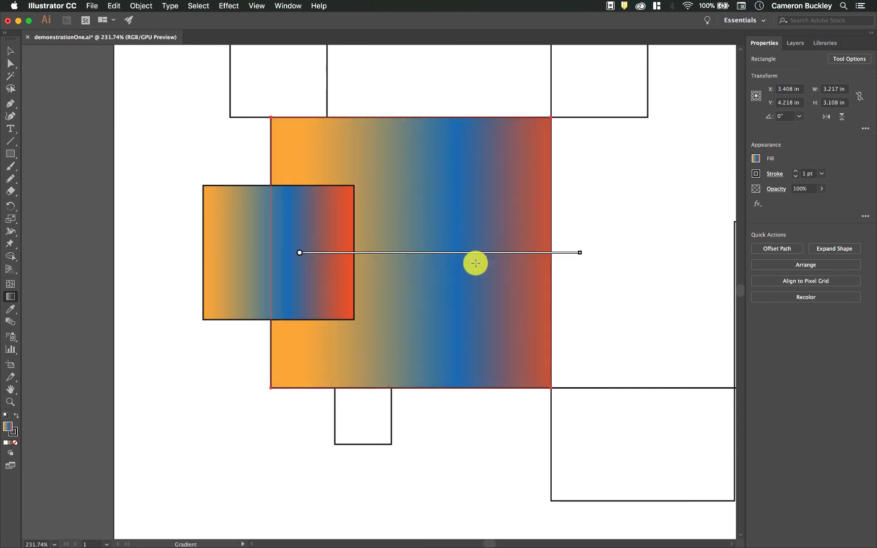
Move the blue stop closer to the orange end and lengthen the gradient so it starts left of the smaller rectangle.
{"action": "left_click_drag", "start_coordinate": [457, 259], "coordinate": [409, 257]}
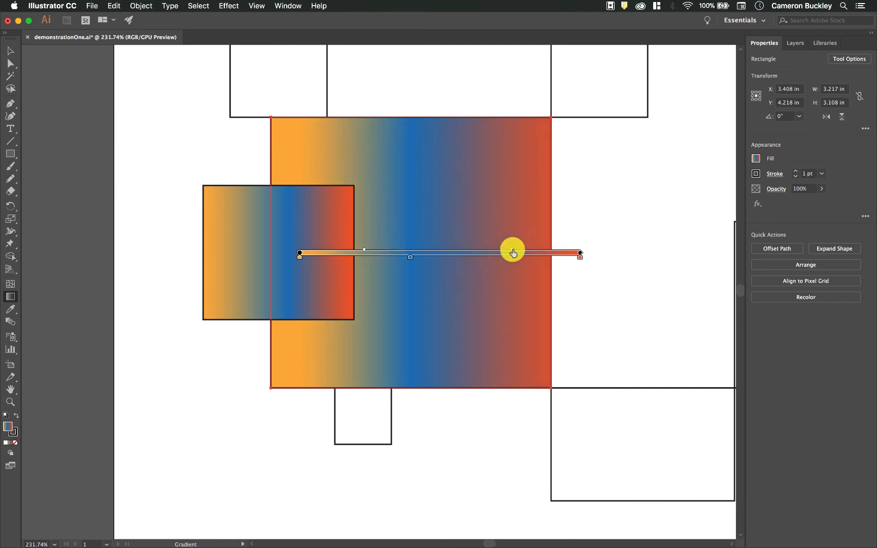
{"action": "left_click_drag", "start_coordinate": [580, 256], "coordinate": [696, 252]}
{"action": "left_click_drag", "start_coordinate": [300, 253], "coordinate": [168, 252]}
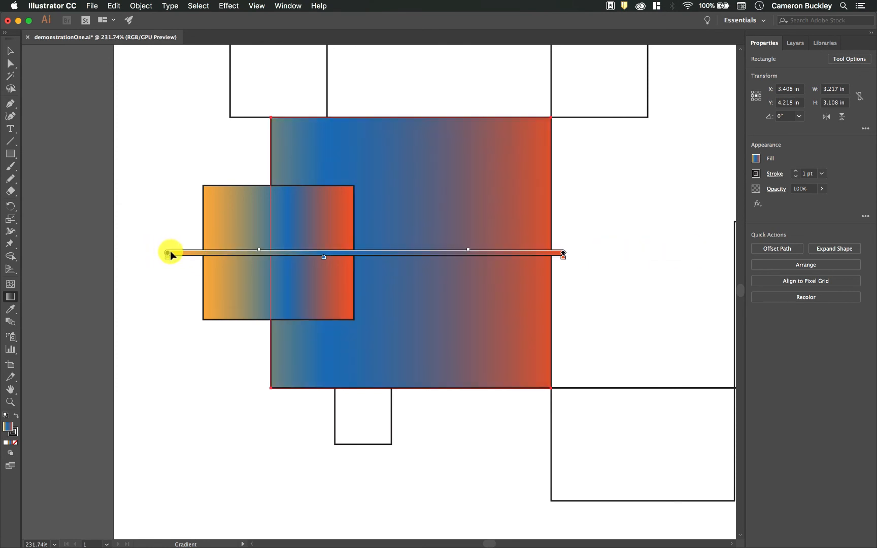
Rotate the larger rectangle's gradient to a diagonal rising toward the upper right, and shift it up and right along that direction.
{"action": "mouse_move", "coordinate": [568, 252]}
{"action": "left_mouse_down"}
{"action": "mouse_move", "coordinate": [535, 153]}
{"action": "mouse_move", "coordinate": [484, 74]}
{"action": "left_mouse_up"}
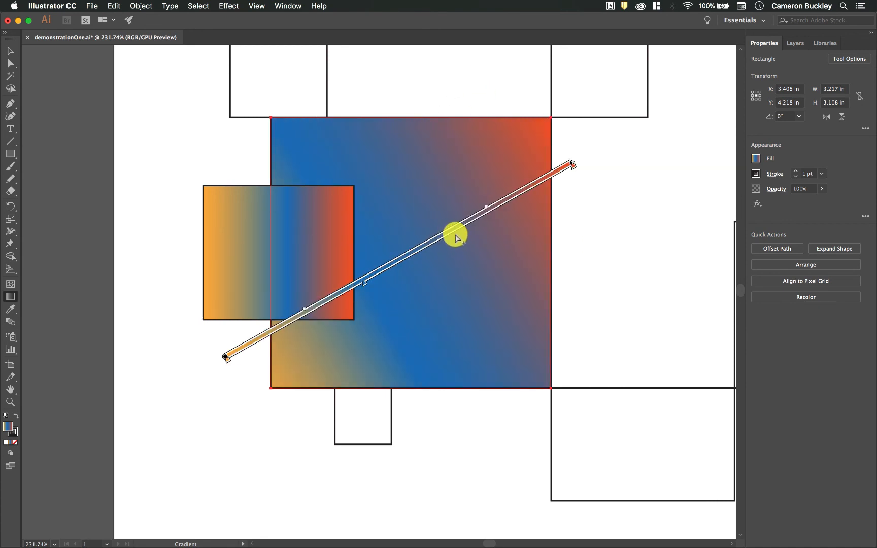
{"action": "mouse_move", "coordinate": [454, 232]}
{"action": "left_mouse_down"}
{"action": "mouse_move", "coordinate": [476, 203]}
{"action": "mouse_move", "coordinate": [483, 215]}
{"action": "left_mouse_up"}
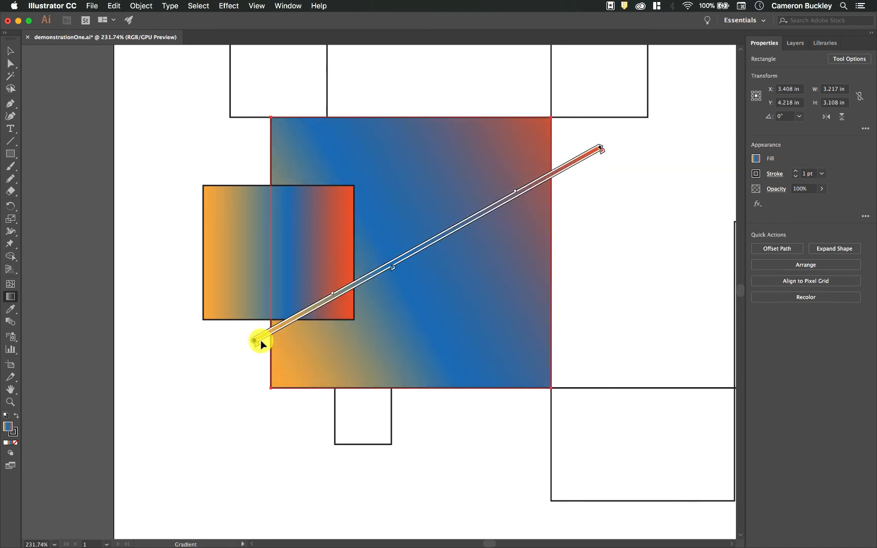
{"action": "left_click_drag", "start_coordinate": [254, 341], "coordinate": [300, 315]}
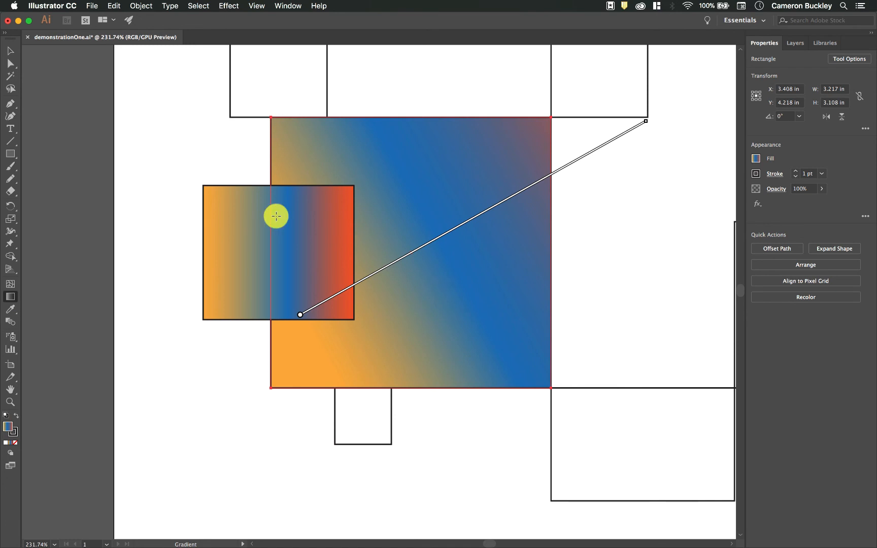
Select the smaller rectangle and use the Gradient tool to slide its gradient left past the left edge, easing it slightly back right.
{"action": "left_click", "coordinate": [10, 50]}
{"action": "left_click", "coordinate": [226, 252]}
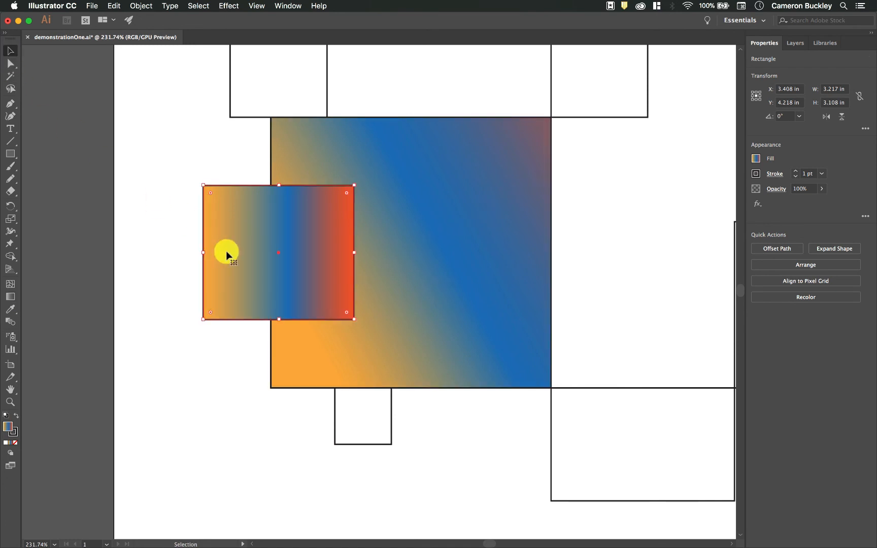
{"action": "left_click", "coordinate": [10, 298]}
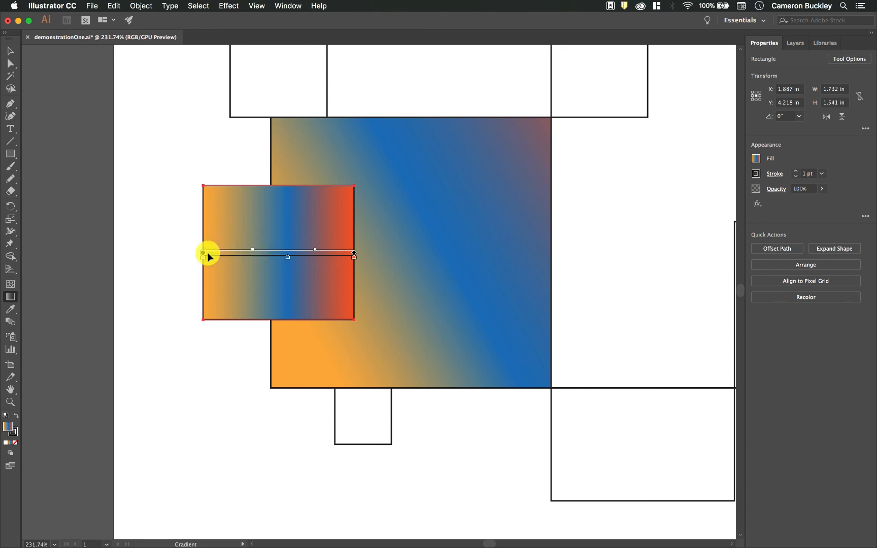
{"action": "left_click_drag", "start_coordinate": [201, 253], "coordinate": [161, 252]}
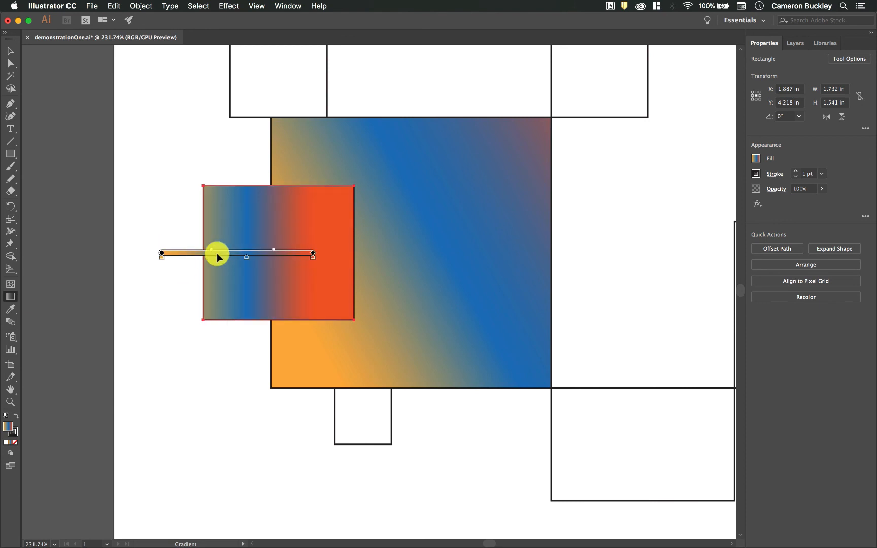
{"action": "left_click_drag", "start_coordinate": [223, 249], "coordinate": [232, 249]}
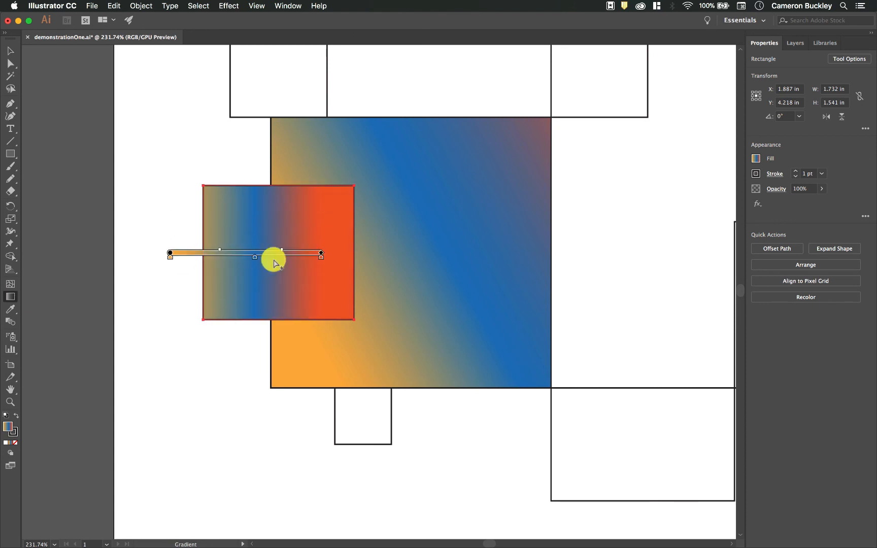
Rotate the smaller rectangle's gradient to a shallow diagonal rising toward the upper right, and deselect the rectangle.
{"action": "left_click_drag", "start_coordinate": [325, 251], "coordinate": [311, 194]}
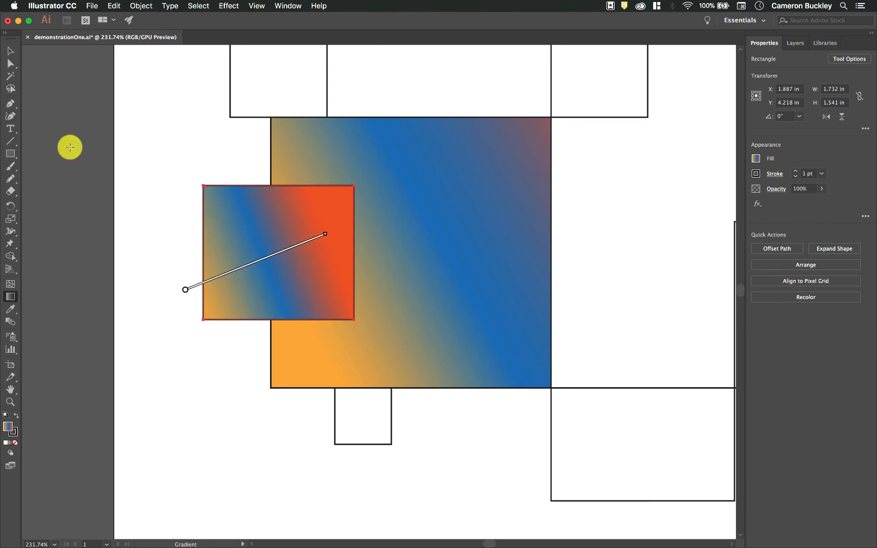
{"action": "left_click", "coordinate": [11, 51]}
{"action": "left_click", "coordinate": [115, 208]}
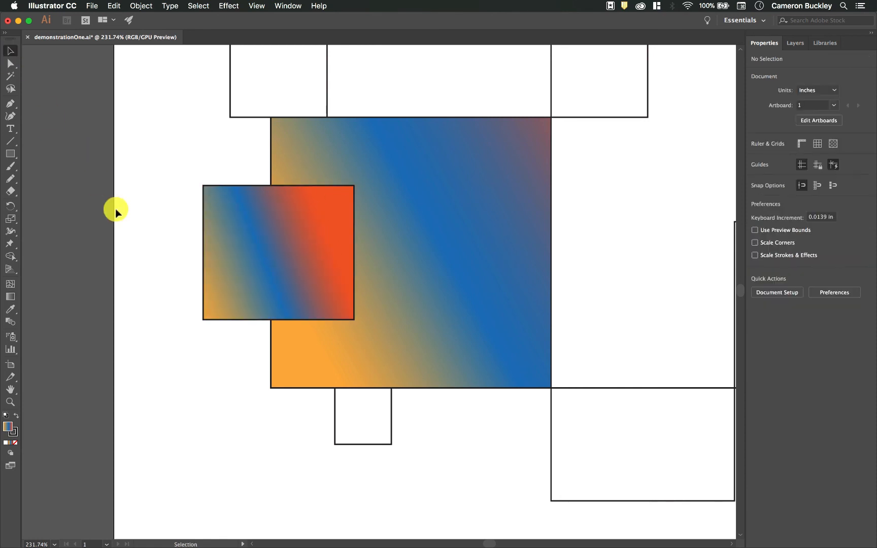
Remove the stroke from the smaller gradient-filled rectangle by setting its stroke colour to None, and deselect it.
{"action": "scroll", "coordinate": [116, 208], "scroll_direction": "up", "scroll_amount": 2}
{"action": "scroll", "coordinate": [115, 208], "scroll_direction": "right", "scroll_amount": 2}
{"action": "scroll", "coordinate": [115, 208], "scroll_direction": "up", "scroll_amount": 1}
{"action": "scroll", "coordinate": [115, 208], "scroll_direction": "right", "scroll_amount": 1}
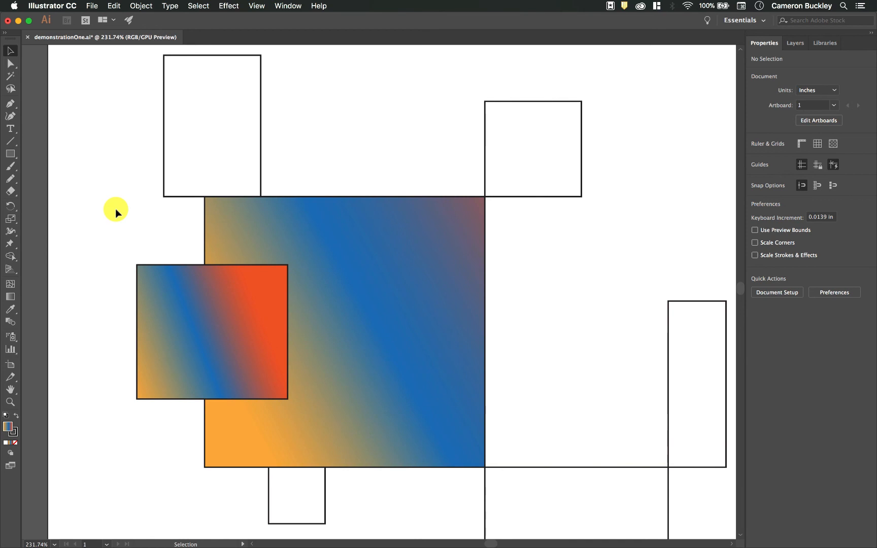
{"action": "left_click", "coordinate": [180, 290]}
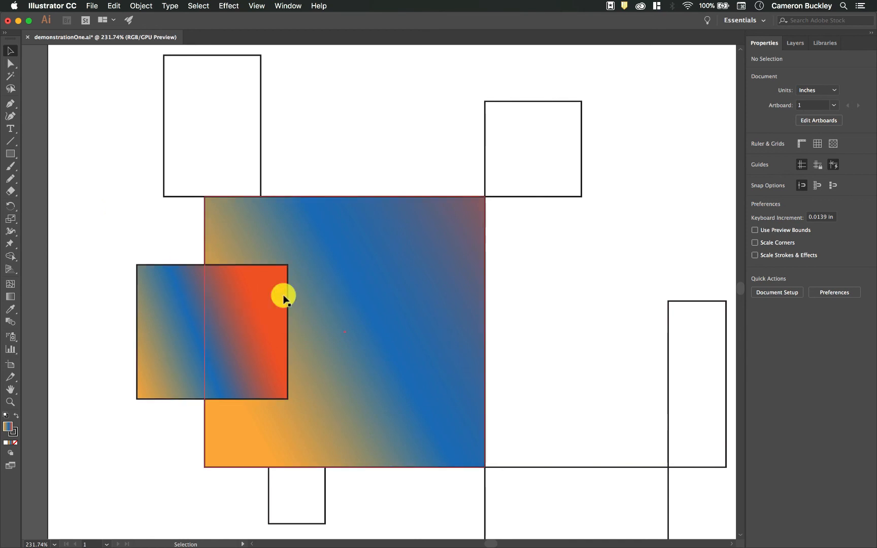
{"action": "left_click", "coordinate": [260, 304]}
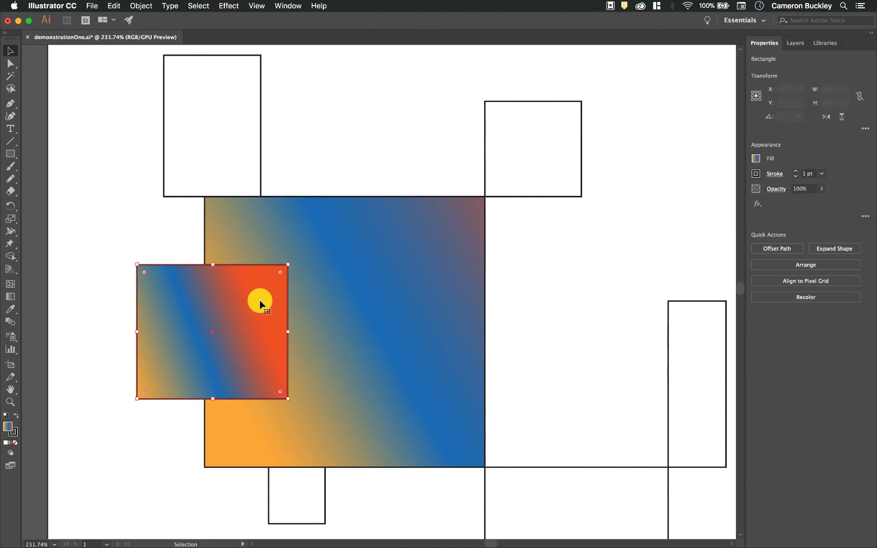
{"action": "scroll", "coordinate": [260, 304], "scroll_direction": "up", "scroll_amount": 3}
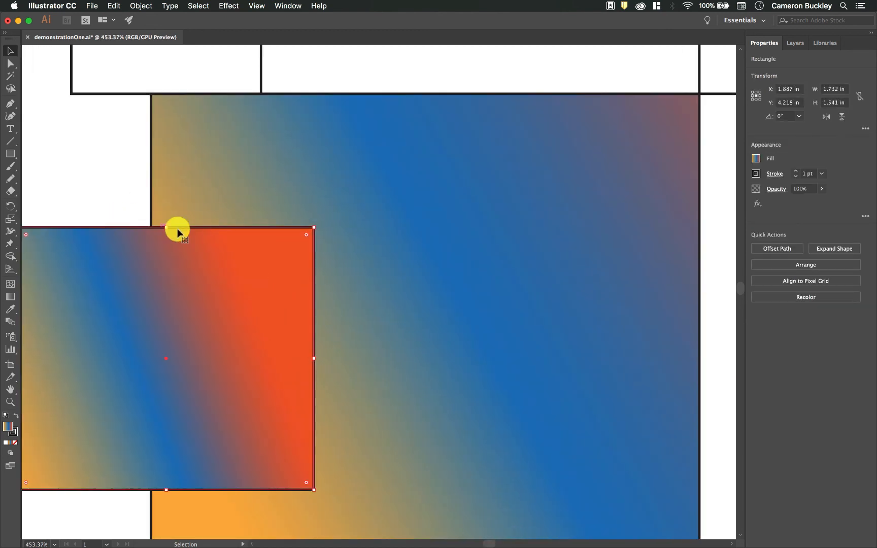
{"action": "scroll", "coordinate": [310, 370], "scroll_direction": "left", "scroll_amount": 3}
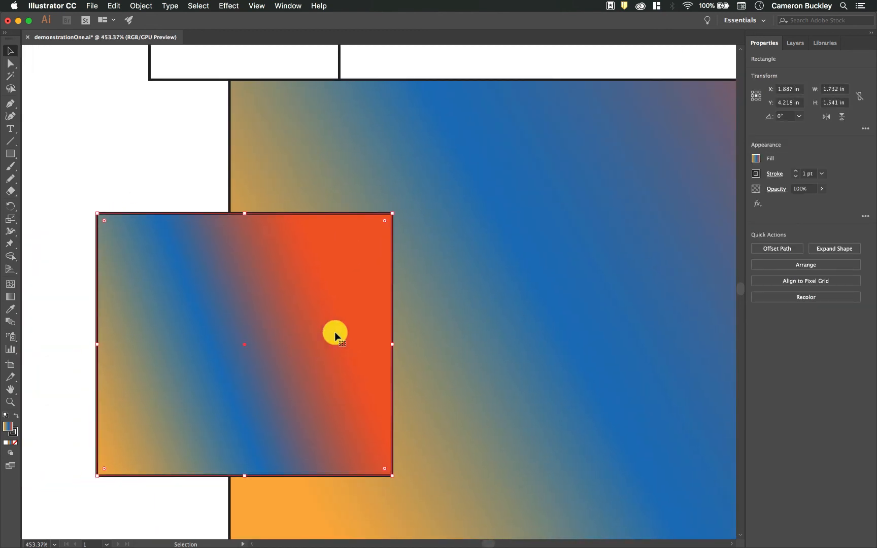
{"action": "left_click", "coordinate": [757, 174]}
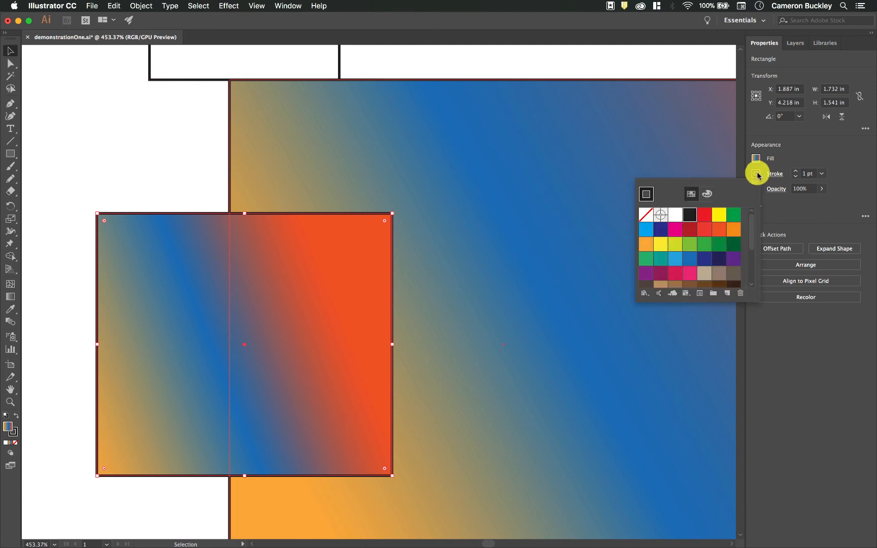
{"action": "left_click", "coordinate": [756, 158]}
{"action": "left_click", "coordinate": [756, 159]}
{"action": "left_click", "coordinate": [765, 157]}
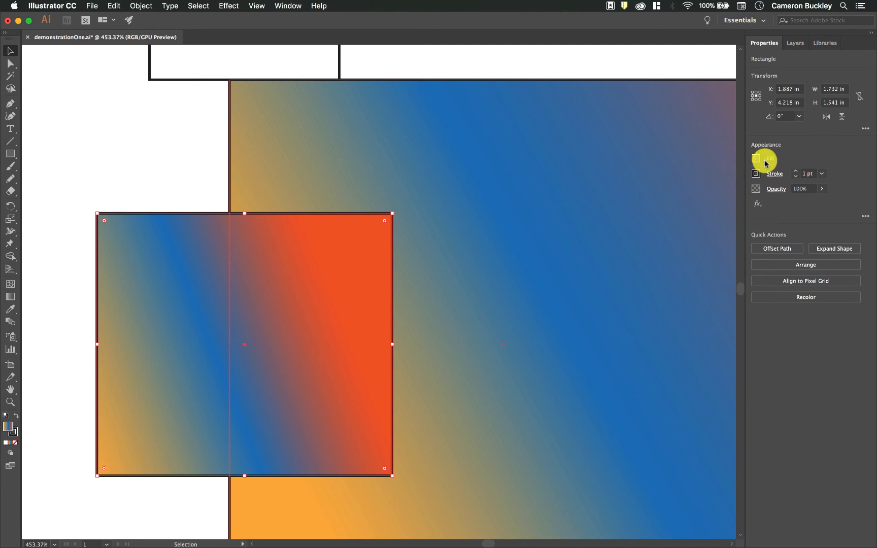
{"action": "left_click", "coordinate": [767, 157]}
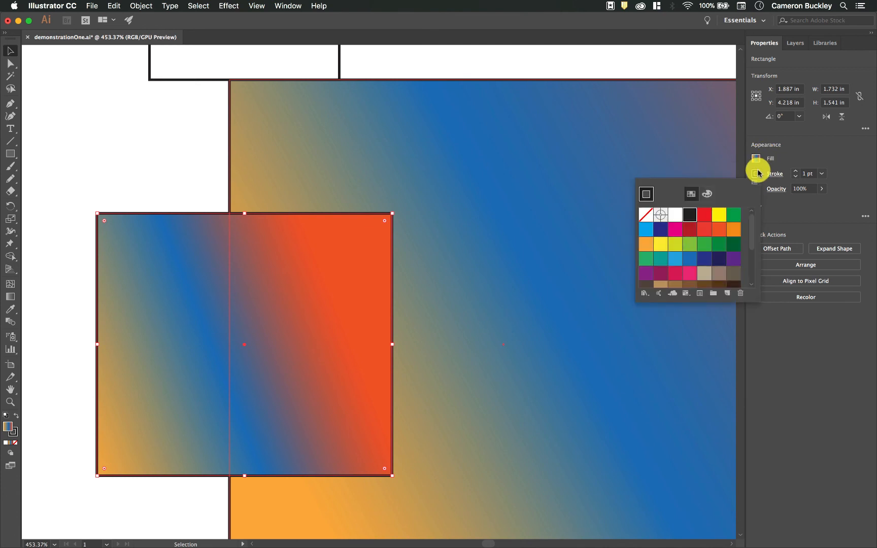
{"action": "left_click", "coordinate": [648, 218]}
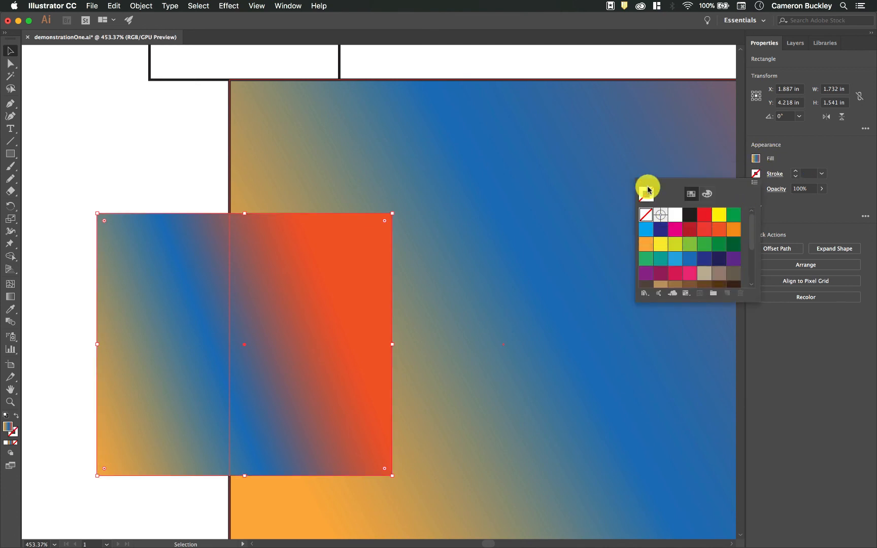
{"action": "left_click", "coordinate": [162, 153]}
{"action": "left_click", "coordinate": [169, 165]}
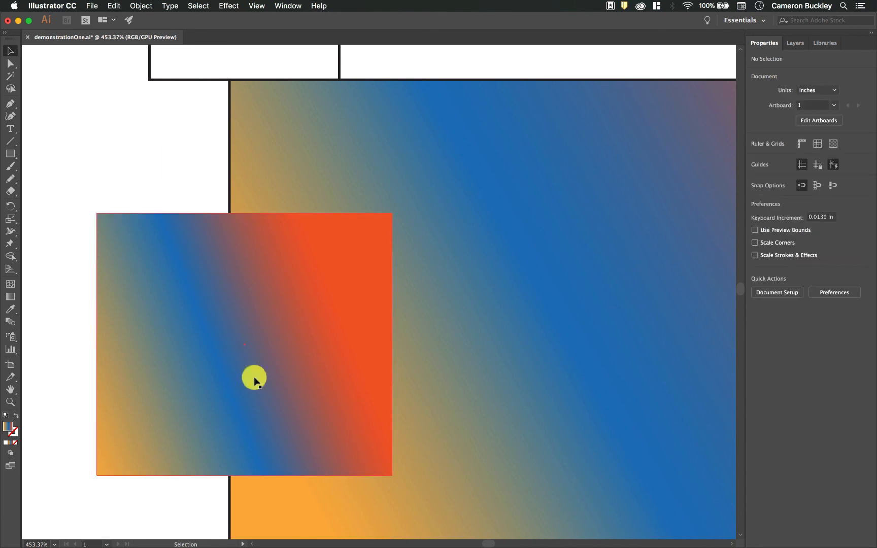
Set the smaller rectangle's fill to None and apply the saved orange-blue-red gradient swatch to its stroke.
{"action": "left_click", "coordinate": [179, 300]}
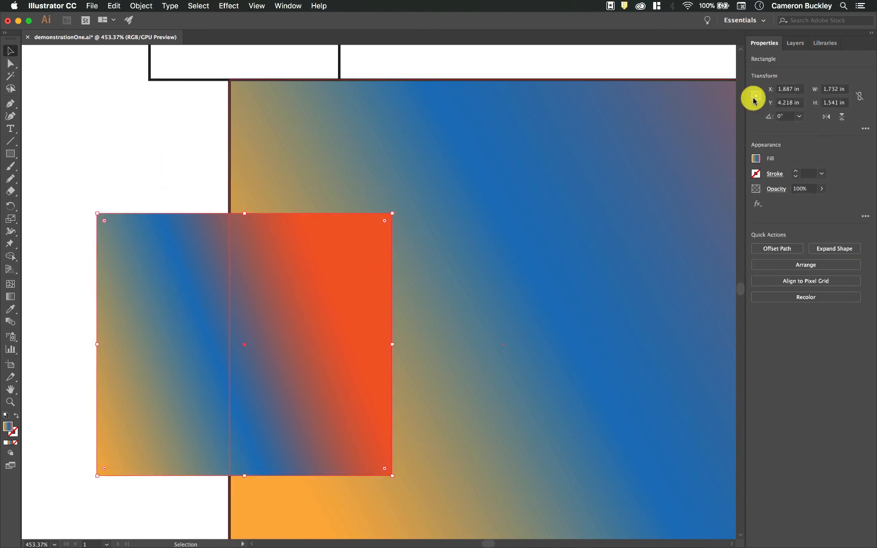
{"action": "left_click", "coordinate": [756, 158]}
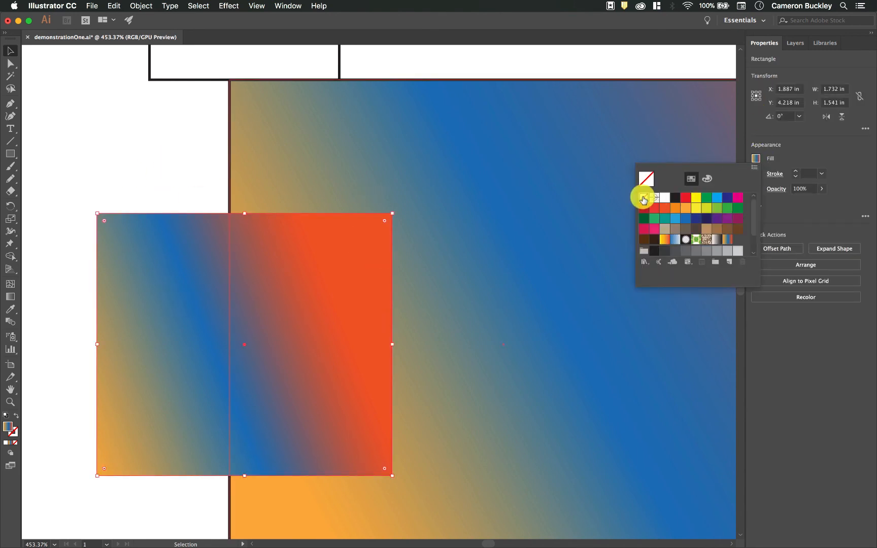
{"action": "left_click", "coordinate": [643, 199]}
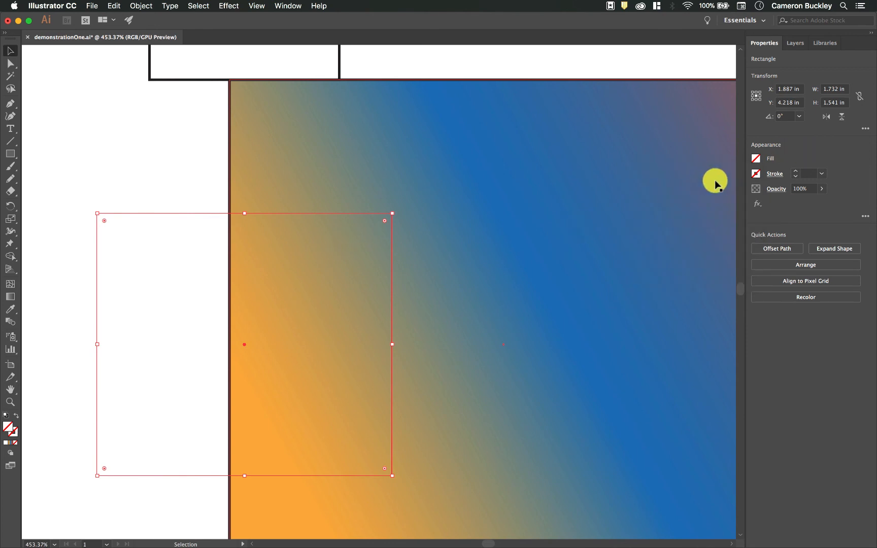
{"action": "left_click", "coordinate": [756, 173]}
{"action": "scroll", "coordinate": [704, 256], "scroll_direction": "down", "scroll_amount": 3}
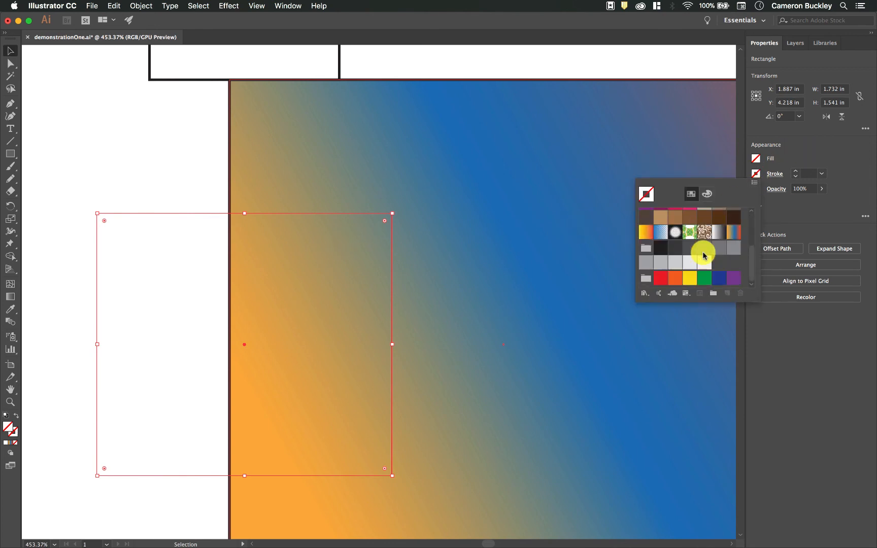
{"action": "left_click", "coordinate": [735, 232]}
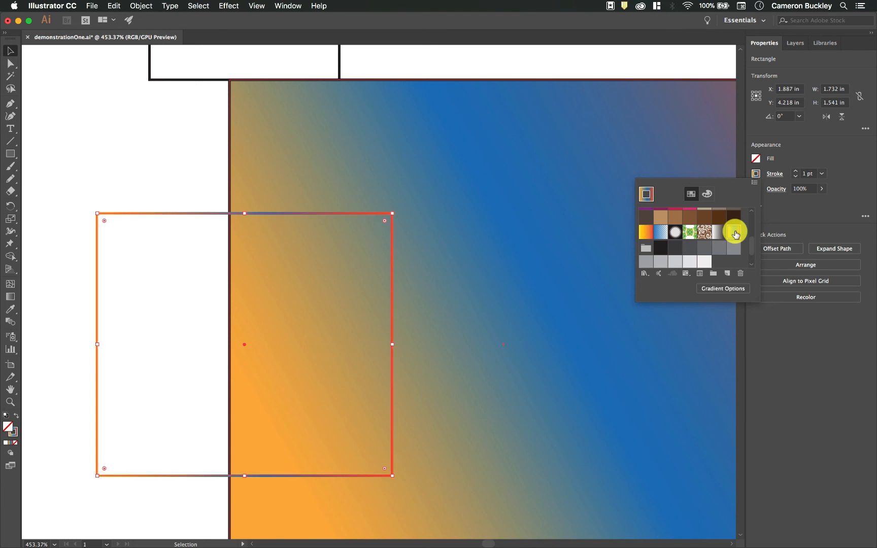
Increase the smaller rectangle's gradient stroke weight to 11 pt and deselect the rectangle.
{"action": "left_click", "coordinate": [796, 174]}
{"action": "left_click", "coordinate": [796, 172]}
{"action": "left_click", "coordinate": [796, 171]}
{"action": "left_click", "coordinate": [796, 172]}
{"action": "left_click", "coordinate": [796, 172]}
{"action": "left_click", "coordinate": [796, 172]}
{"action": "left_click", "coordinate": [796, 172]}
{"action": "left_click", "coordinate": [796, 171]}
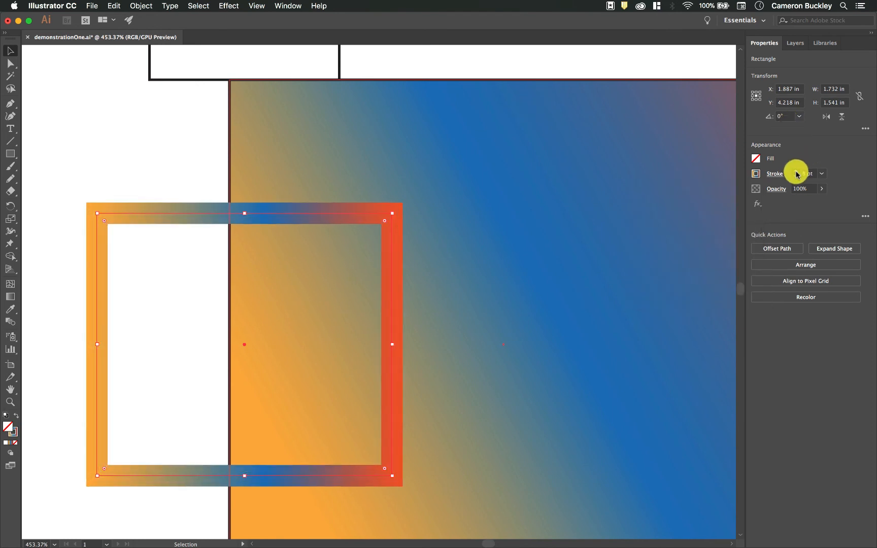
{"action": "left_click", "coordinate": [796, 172]}
{"action": "left_click", "coordinate": [110, 157]}
Move the gradient-stroked rectangle about 0.27 in left and 0.32 in up, and activate the Gradient tool on it.
{"action": "left_click_drag", "start_coordinate": [178, 214], "coordinate": [131, 158]}
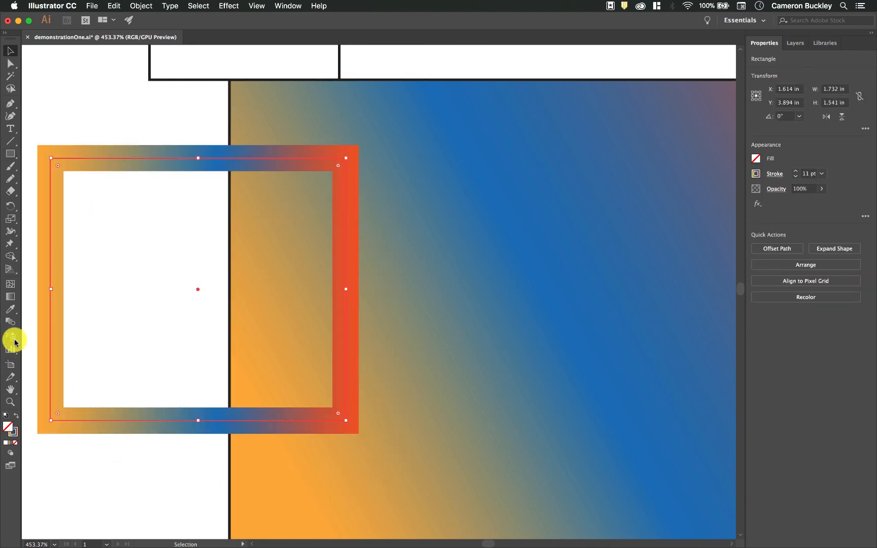
{"action": "left_click", "coordinate": [10, 297]}
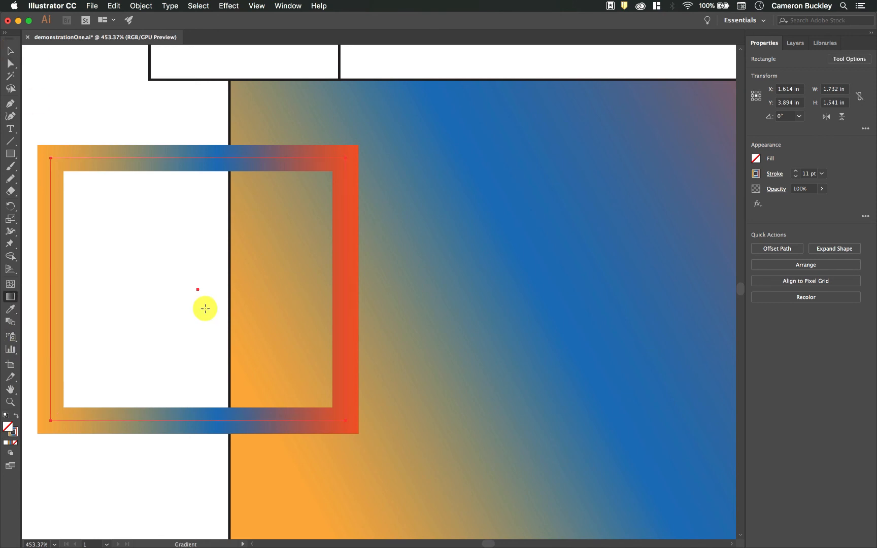
{"action": "scroll", "coordinate": [251, 302], "scroll_direction": "down", "scroll_amount": 6}
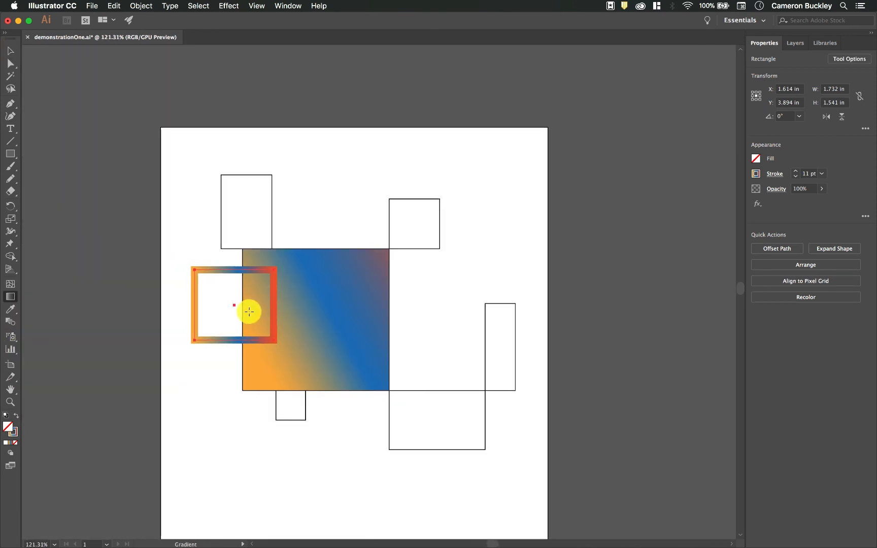